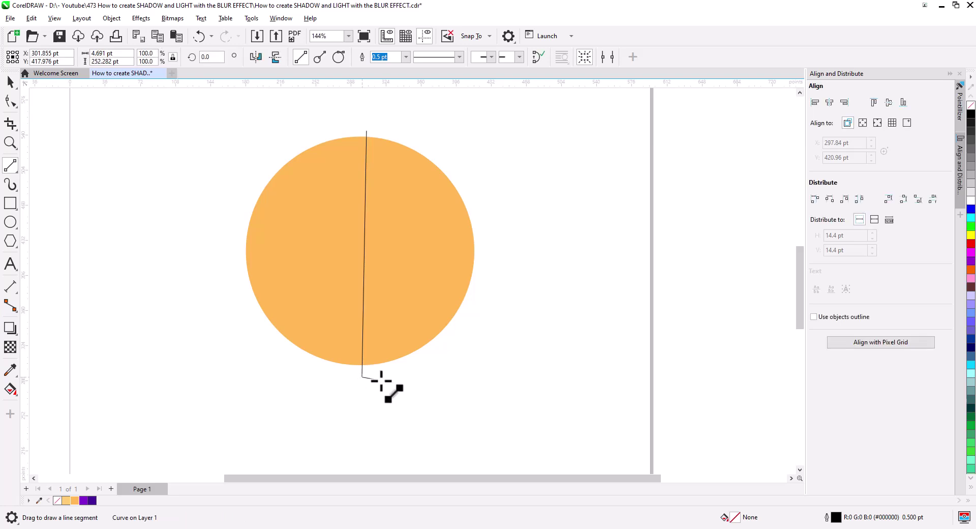
- Complete the straight-segment outline around the circle's right half, extending beyond its edge and closing at the starting point
left_click_drag(504, 389, 535, 268)
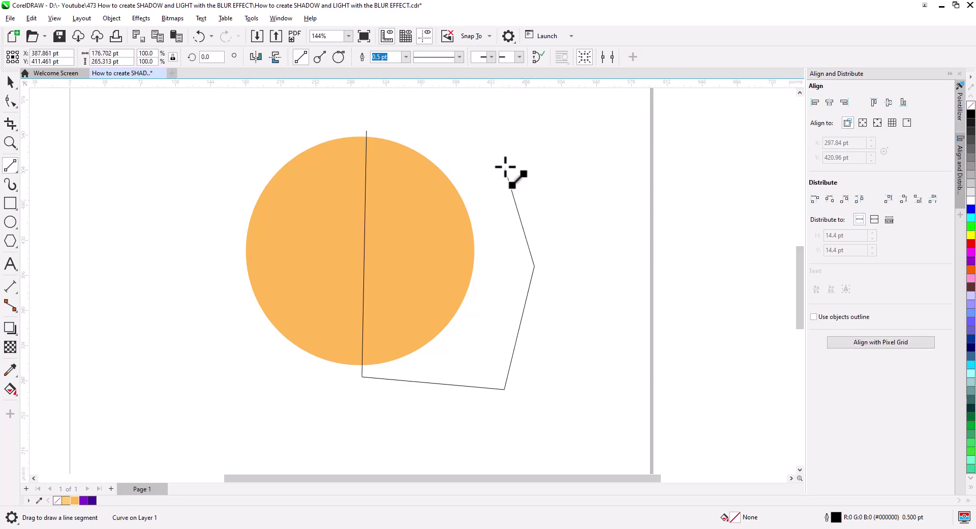
left_click_drag(505, 166, 504, 157)
mouse_move(504, 156)
left_mouse_down()
mouse_move(386, 121)
mouse_move(367, 130)
left_mouse_up()
- Bend the outline's inner edge into an arc bulging toward the circle's right side, and shift its lower-left node farther left
left_click(9, 99)
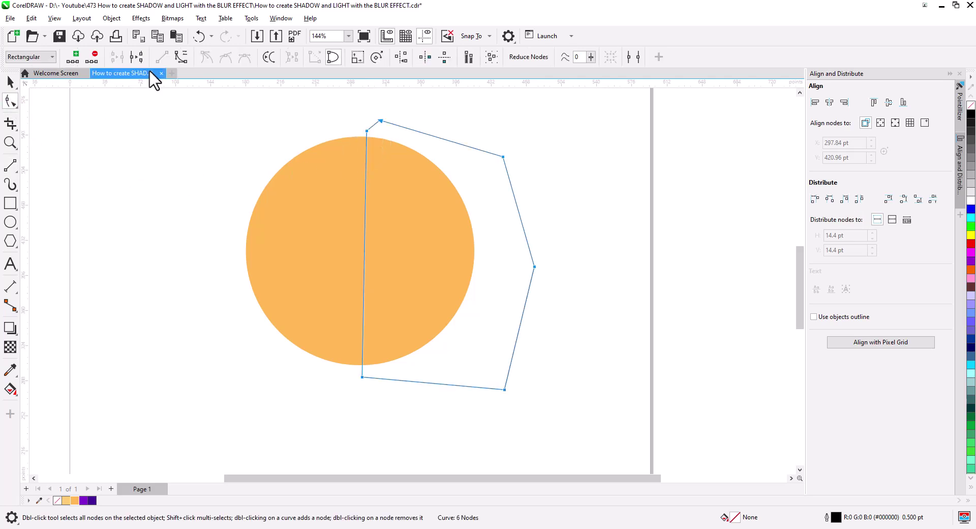
left_click_drag(365, 229, 410, 230)
left_click_drag(326, 372, 389, 404)
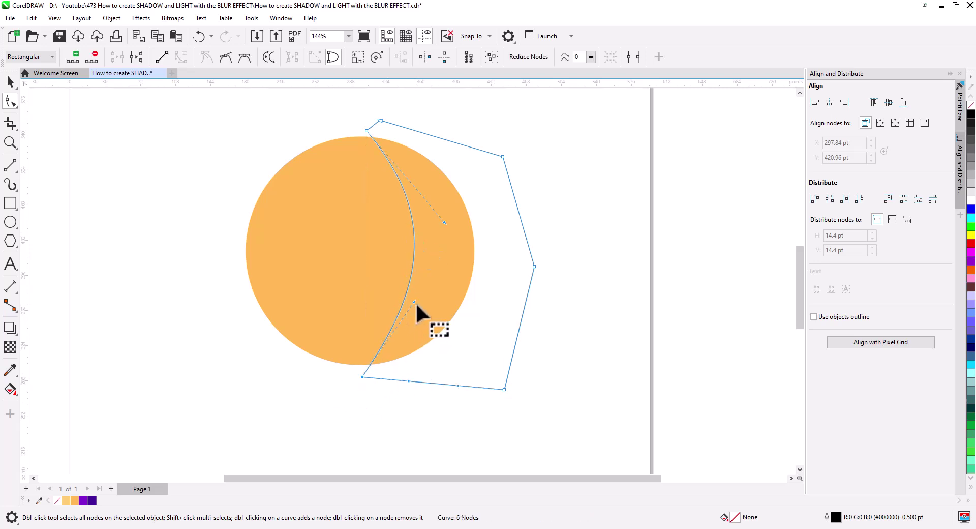
left_click_drag(416, 331, 416, 331)
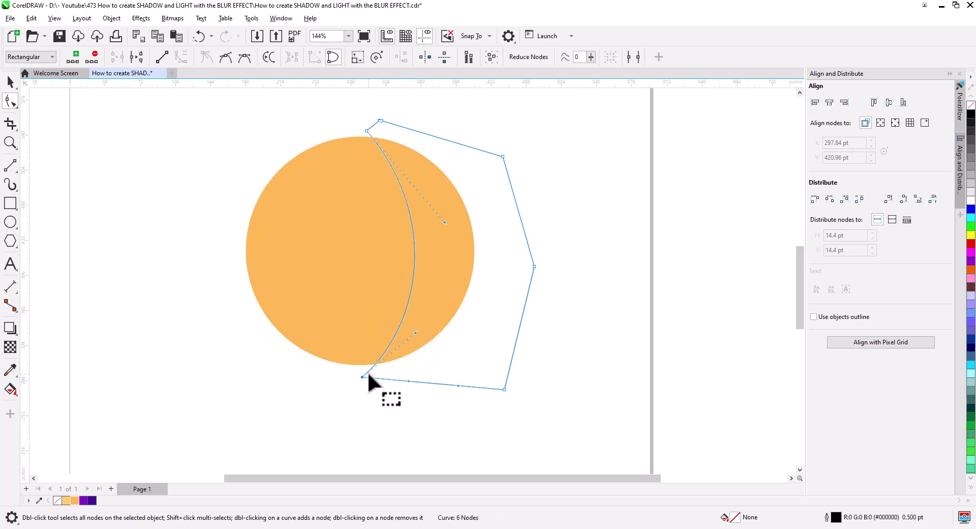
left_click_drag(341, 376, 336, 376)
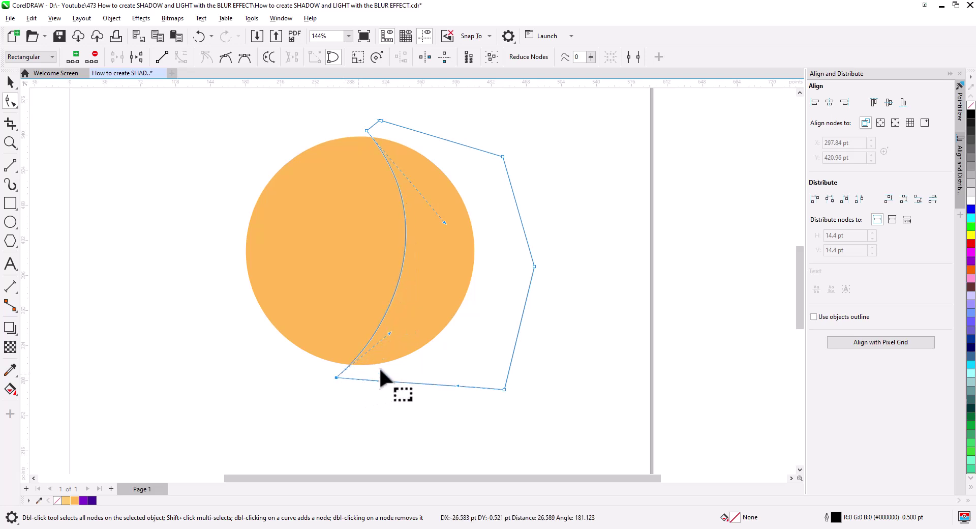
left_click_drag(389, 331, 394, 333)
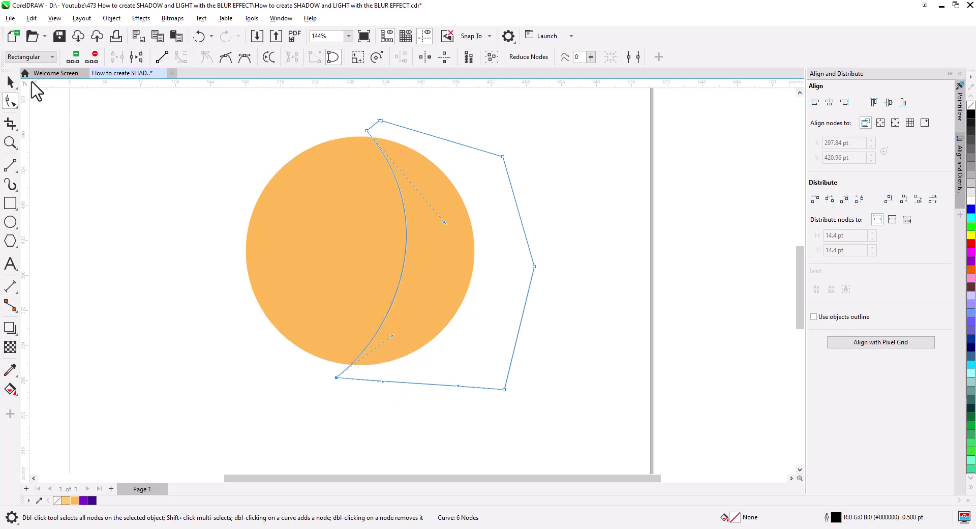
- Fill the shape with the circle's orange, remove its outline and set its transparency merge mode to Multiply
left_click(10, 84)
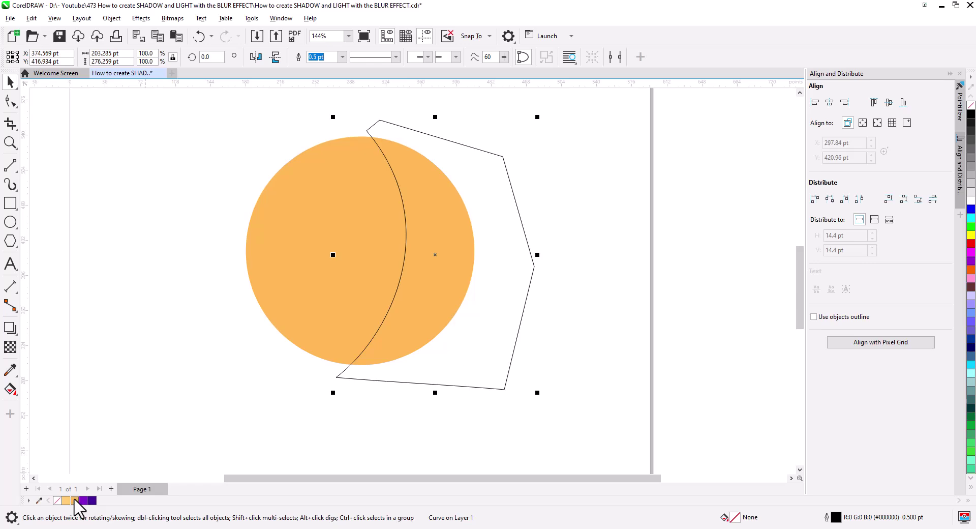
left_click(75, 501)
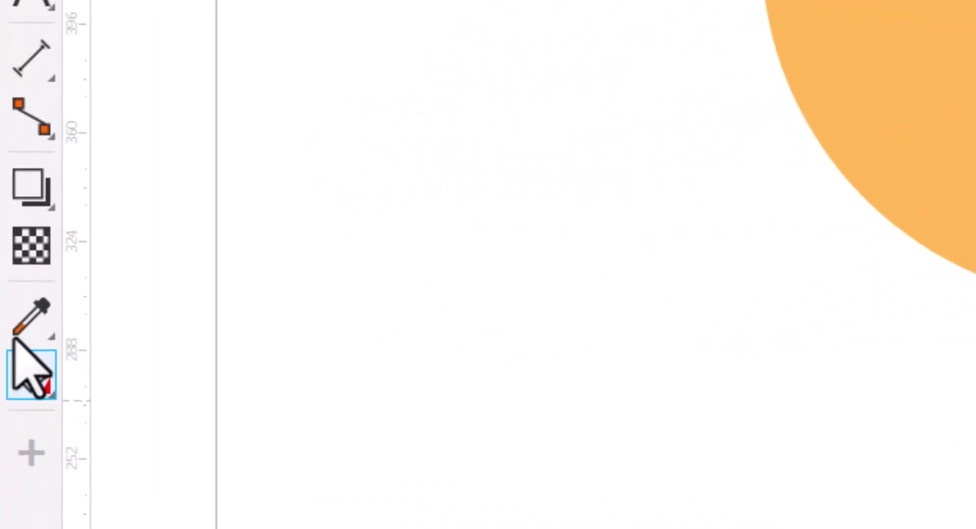
left_click(29, 252)
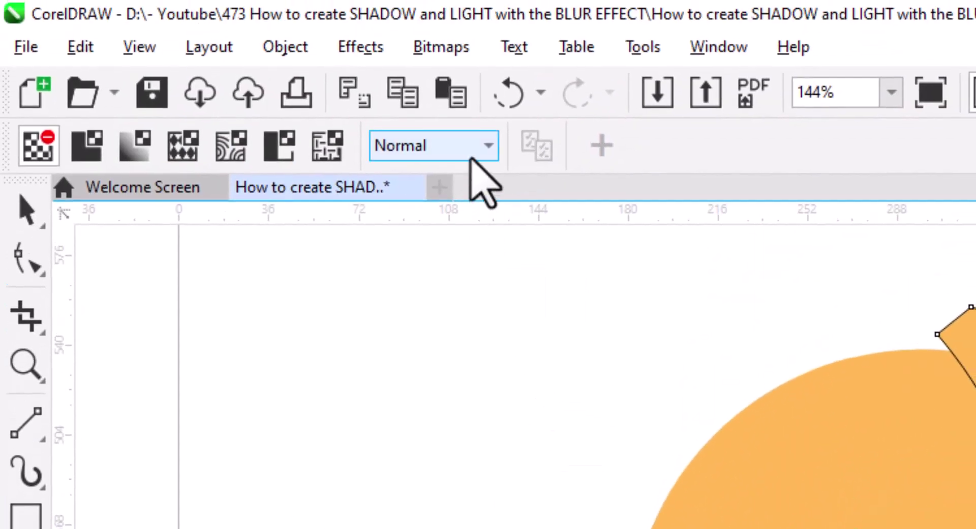
left_click(470, 157)
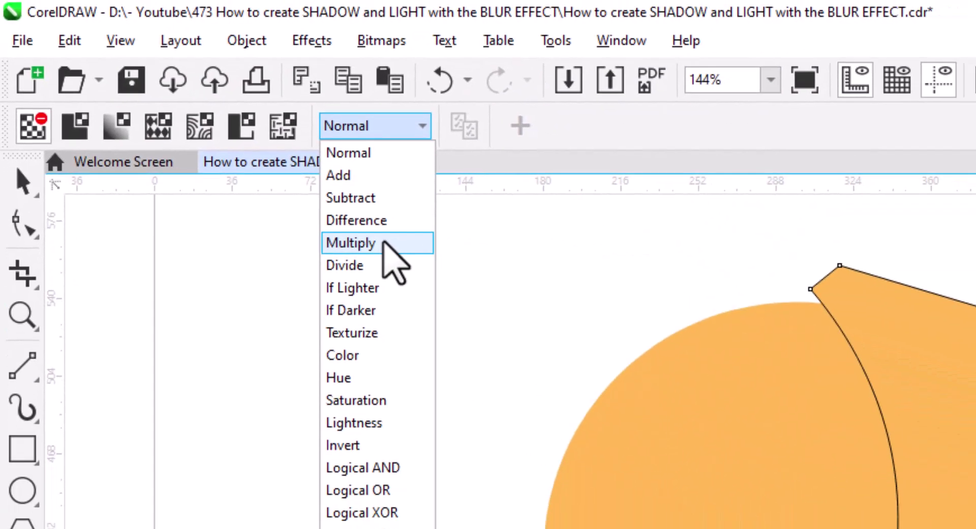
left_click(443, 280)
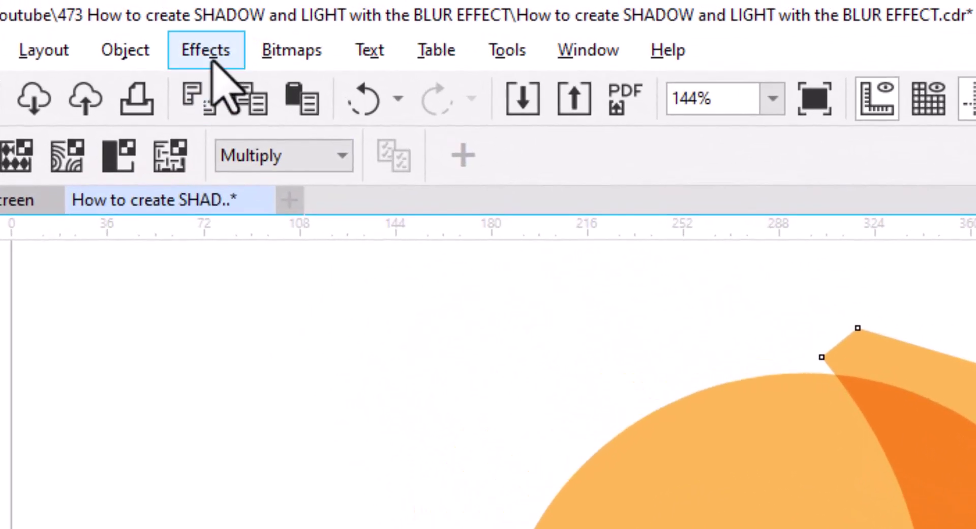
- Apply a Gaussian Blur with a radius of 99.2 pixels to the shadow shape
left_click(143, 19)
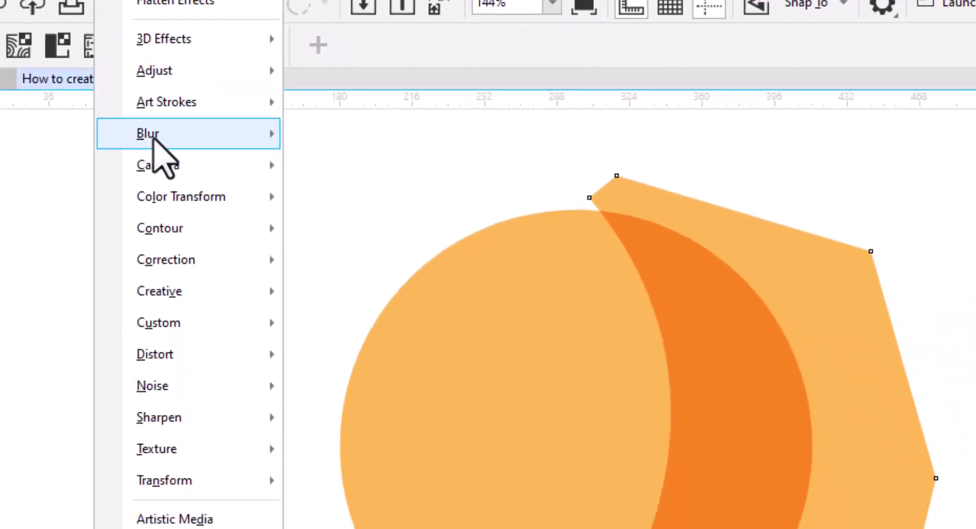
mouse_move(254, 273)
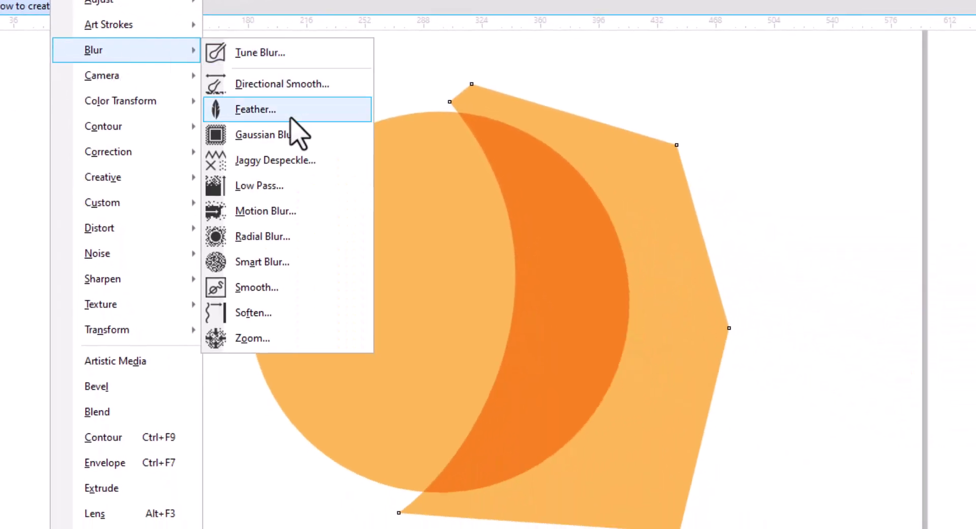
left_click(320, 136)
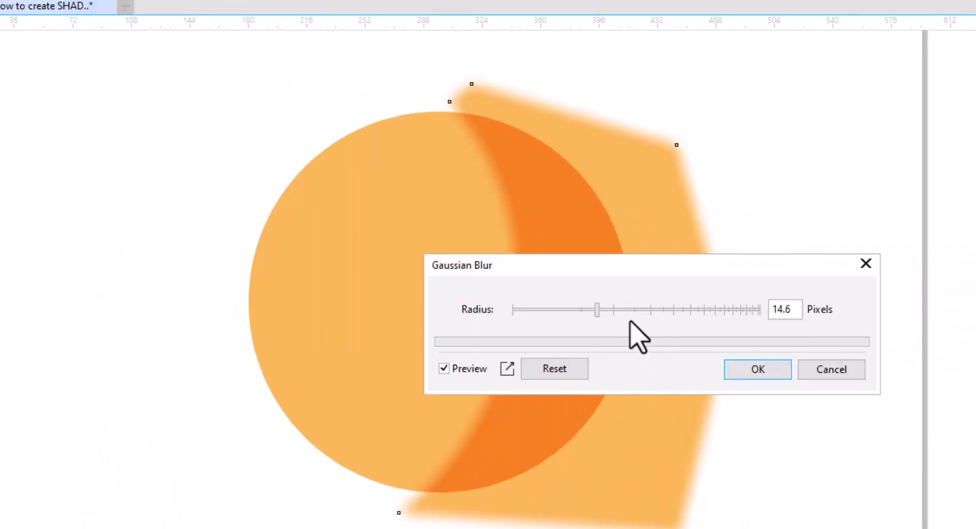
left_click(629, 309)
left_click(664, 309)
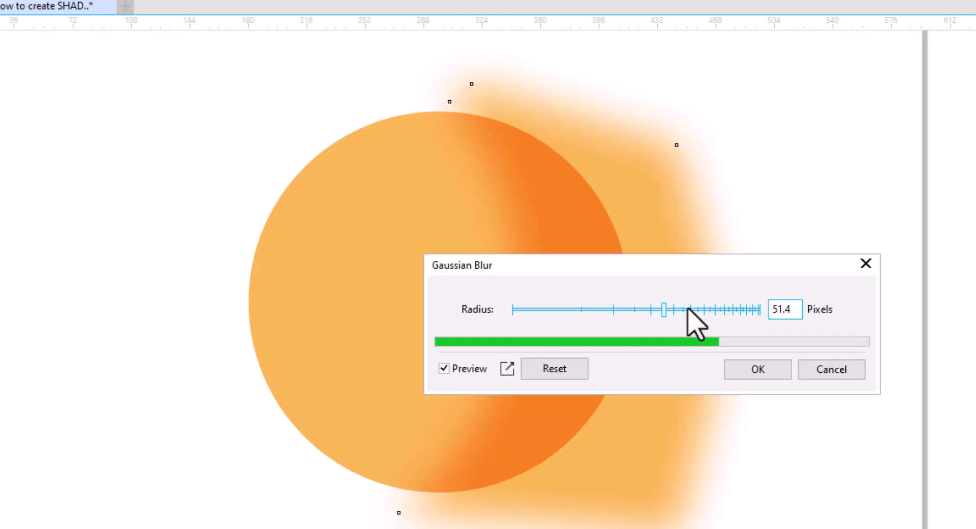
left_click(689, 309)
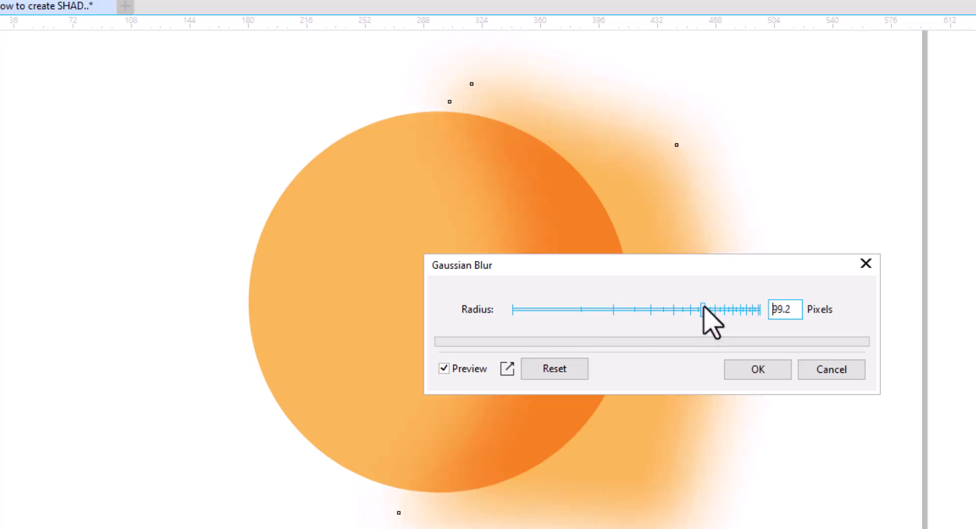
left_click(755, 370)
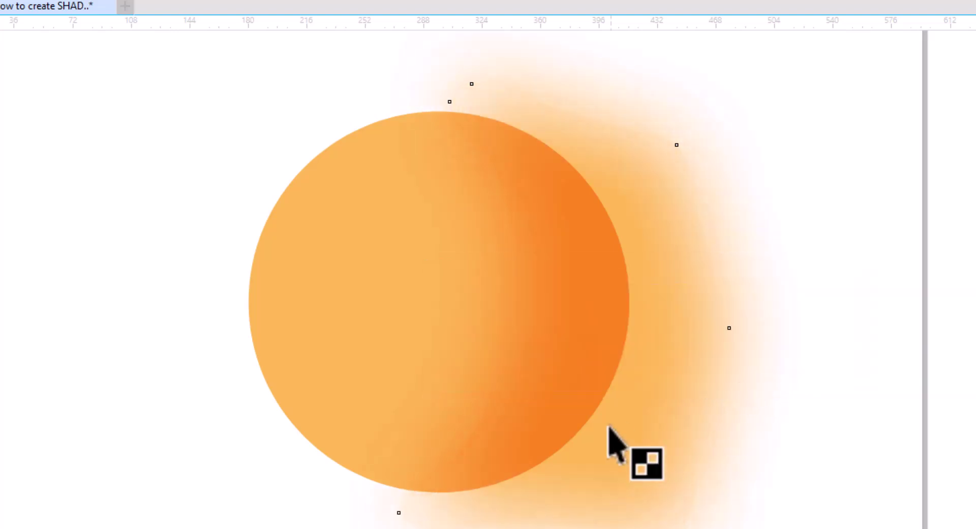
- PowerClip the blurred shadow shape inside the orange circle
left_click(655, 413)
right_click(650, 413)
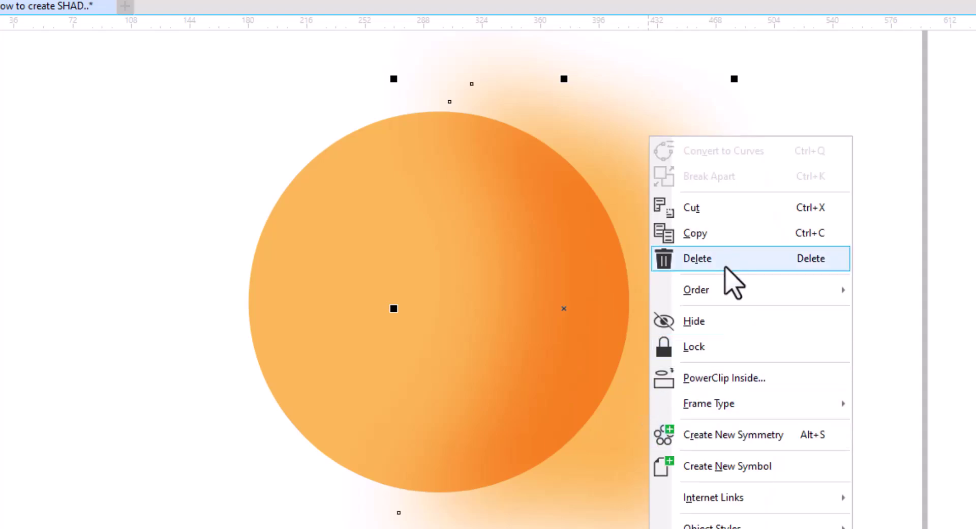
left_click(733, 382)
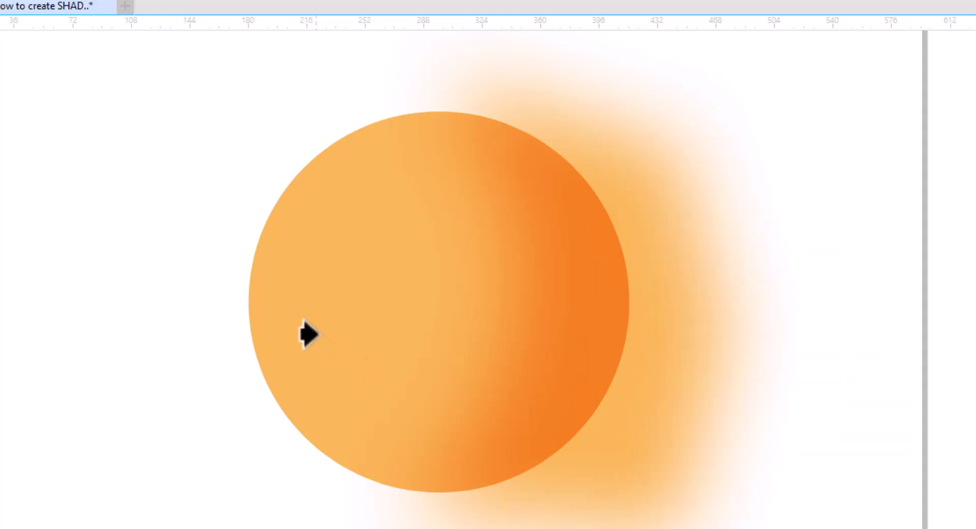
left_click(302, 329)
left_click(582, 435)
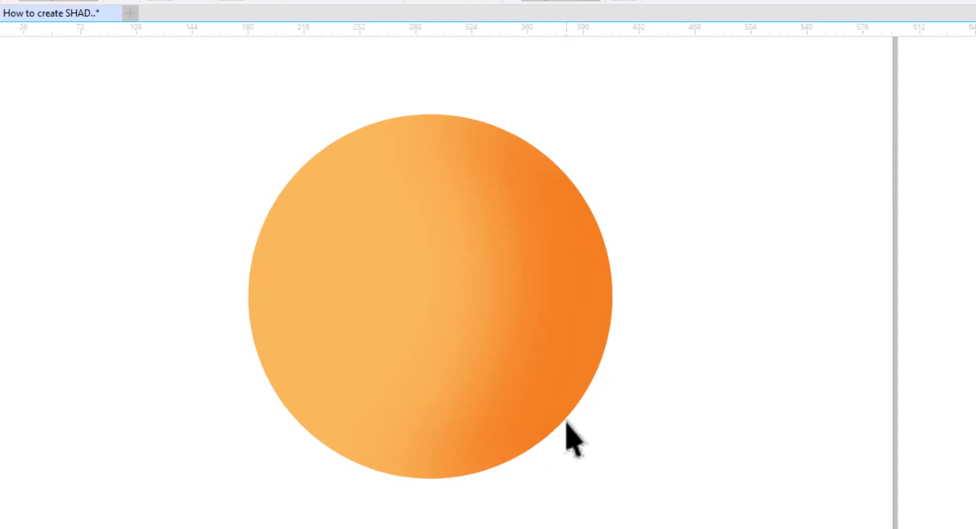
- Draw a second closed four-sided outline, about 170 × 263 pt, over the circle's right side
left_click(346, 416)
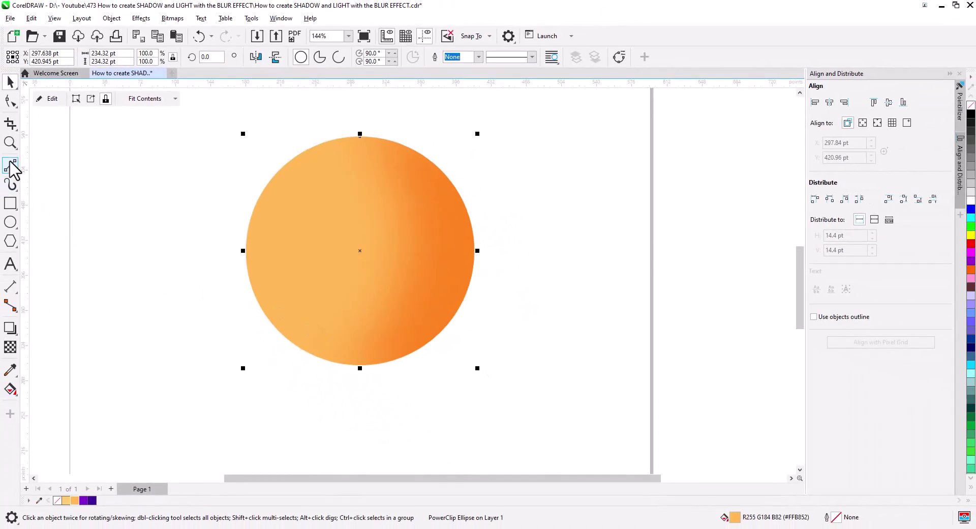
left_click(10, 164)
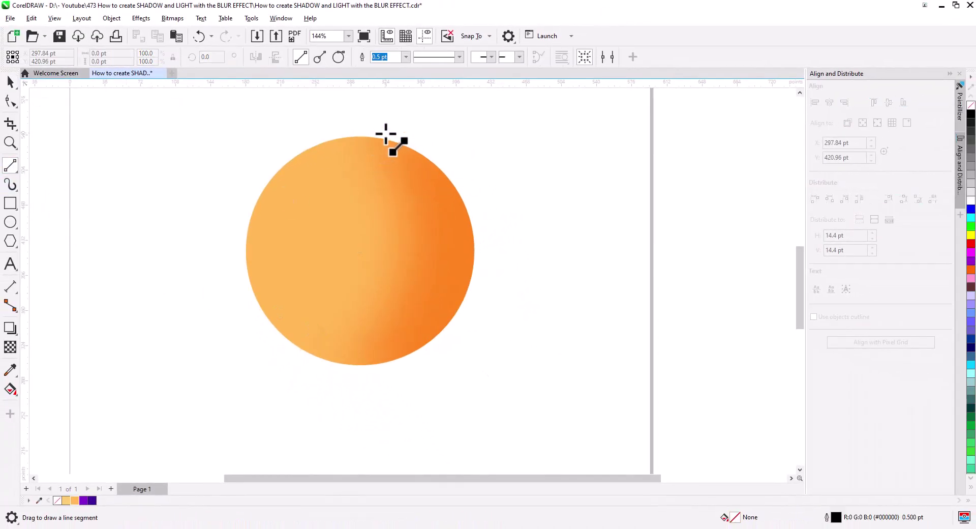
mouse_move(383, 134)
left_mouse_down()
mouse_move(384, 386)
mouse_move(547, 388)
left_mouse_up()
mouse_move(547, 388)
left_mouse_down()
mouse_move(524, 155)
mouse_move(383, 134)
left_mouse_up()
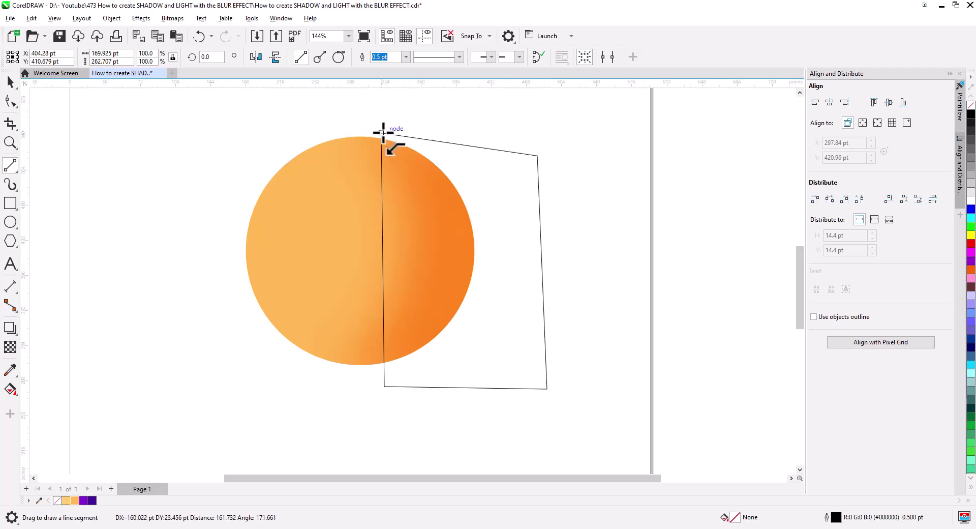
- Curve the second outline's inner edge to follow the circle's right side, moving its lower-left node up and left and adjusting the handles
left_click(10, 100)
left_click_drag(383, 209, 437, 332)
left_click_drag(385, 385, 366, 374)
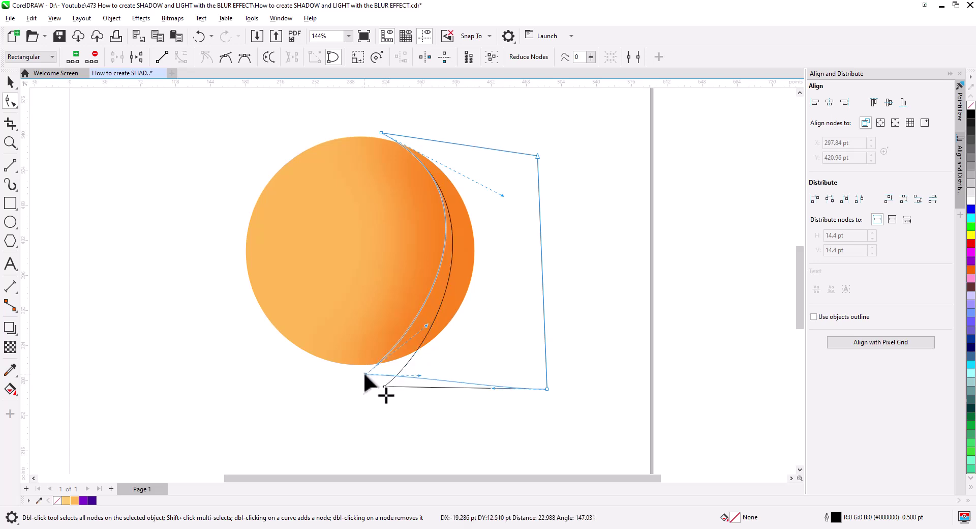
left_click_drag(426, 316, 456, 320)
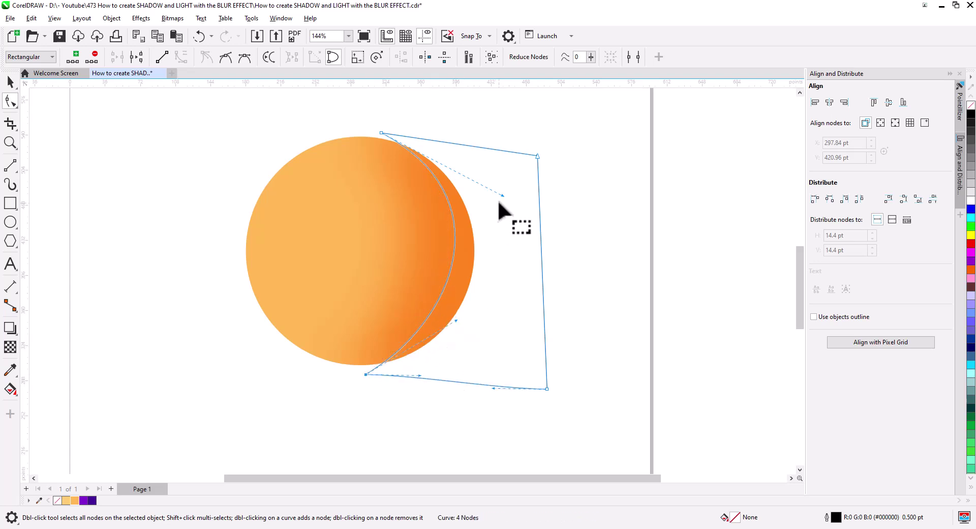
left_click_drag(501, 200, 507, 208)
- Fill the second shape with orange #FFB852, remove its outline and set its transparency merge mode to Multiply
left_click(11, 82)
left_click(75, 500)
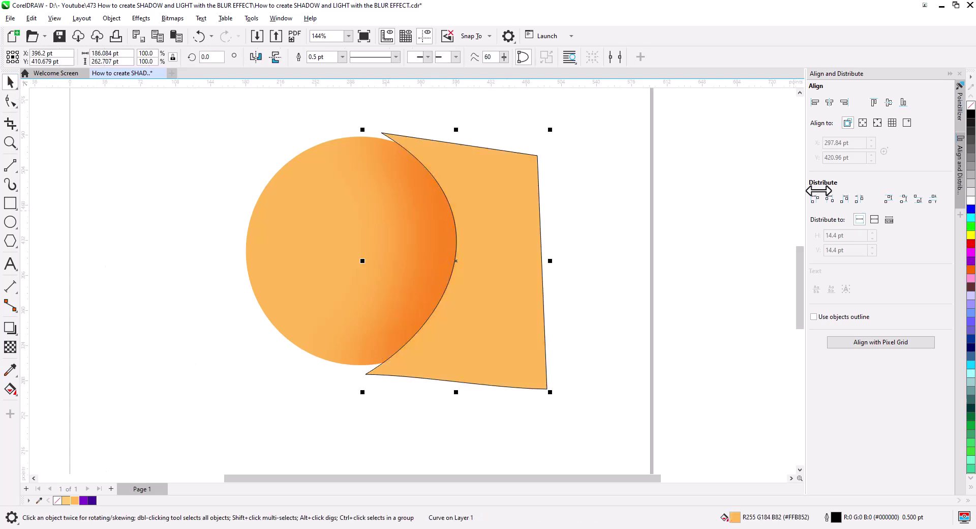
right_click(971, 105)
left_click(10, 347)
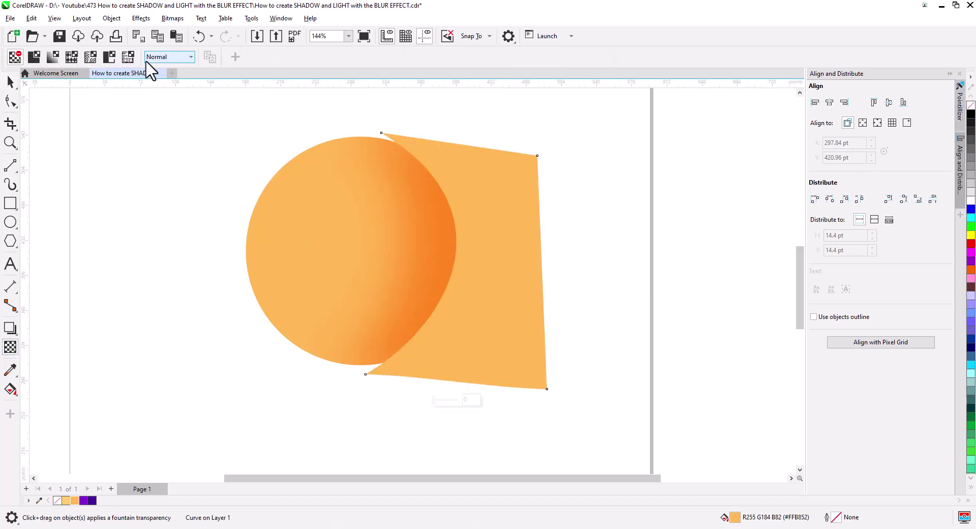
left_click(168, 56)
left_click(174, 109)
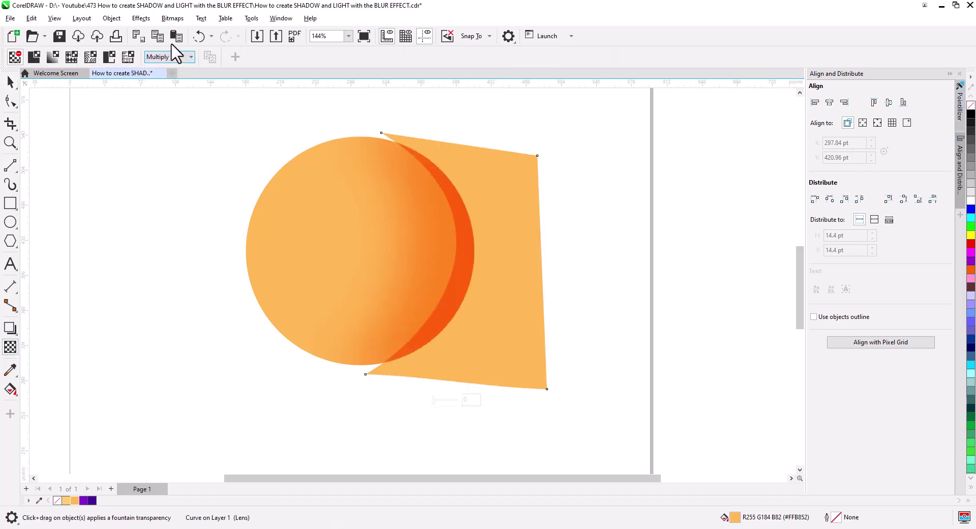
- Apply a Gaussian Blur with a radius of 57.8 pixels to the second shadow shape
left_click(142, 18)
mouse_move(174, 100)
left_click(262, 164)
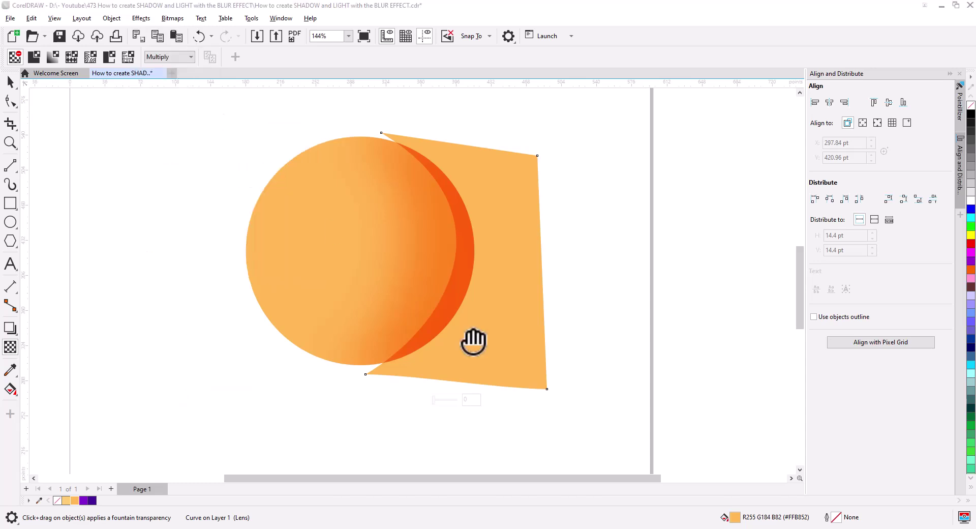
left_click_drag(477, 236, 635, 388)
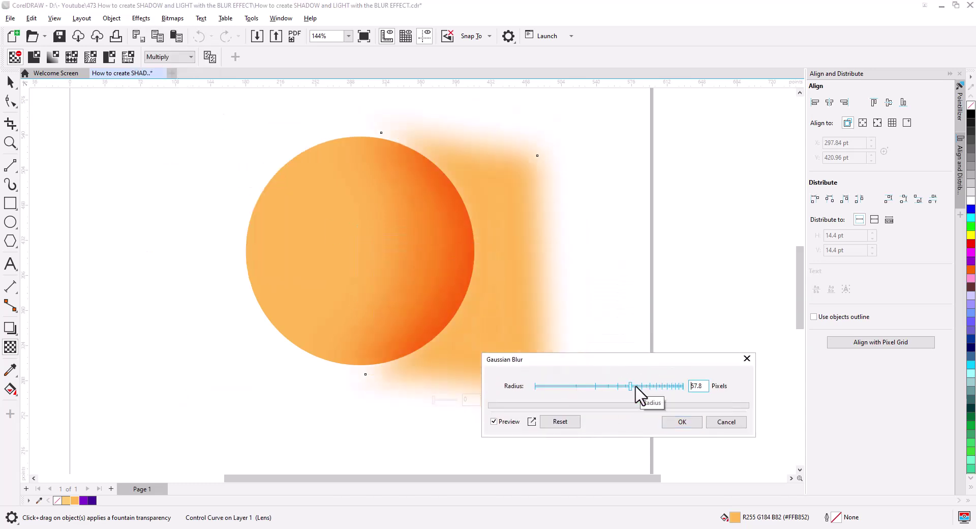
left_click(682, 422)
- PowerClip the second blurred shadow shape inside the circle
left_click(10, 82)
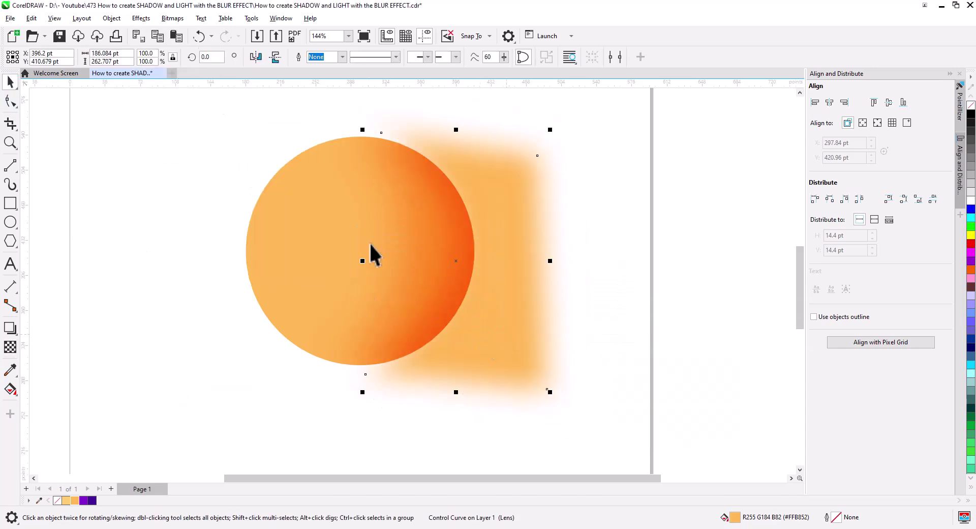
right_click(489, 319)
left_click(529, 220)
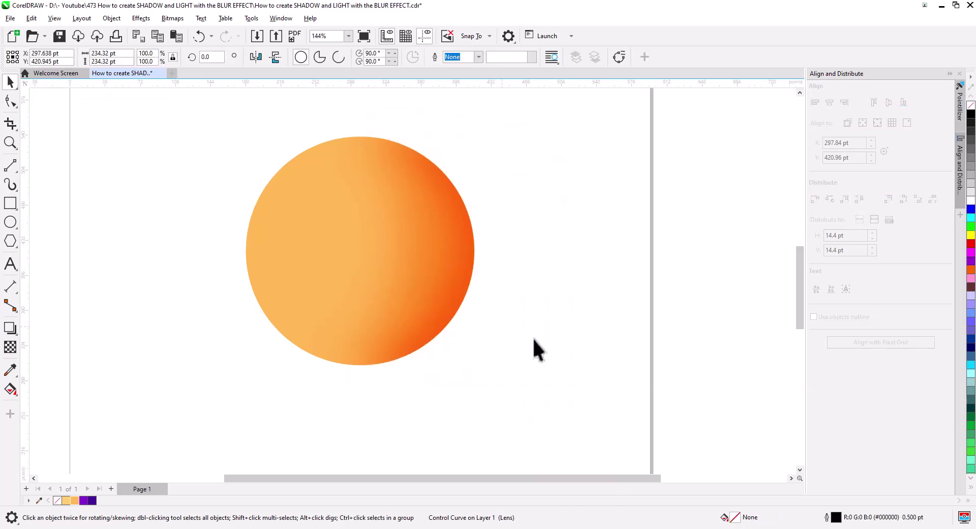
left_click(313, 331)
- Draw a third closed outline with five straight sides over the circle's right edge, extending well outside it
left_click(10, 165)
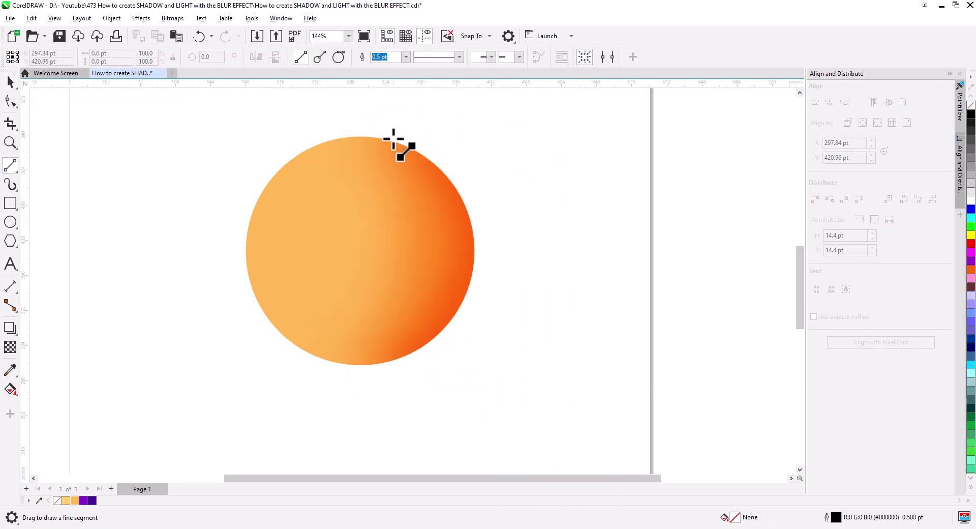
left_click_drag(394, 136, 381, 378)
left_click_drag(382, 378, 445, 163)
- Bend the third outline's inner edge toward the circle's right rim and add a node on that curve
left_click(10, 101)
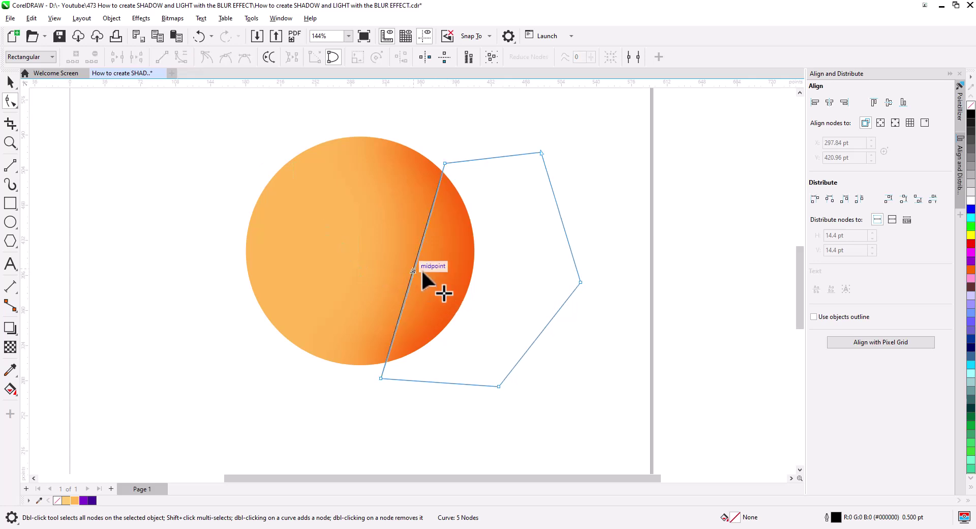
left_click_drag(414, 270, 460, 280)
double_click(461, 279)
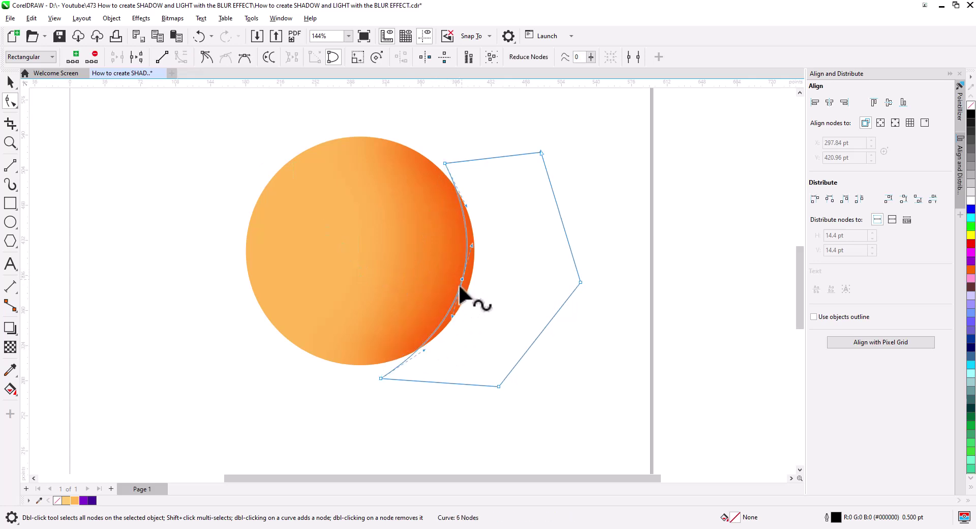
- Shift the third outline's two inner-curve end nodes outward along the circle's right rim and fill the shape with light orange (#FFB852)
left_click_drag(382, 378, 372, 378)
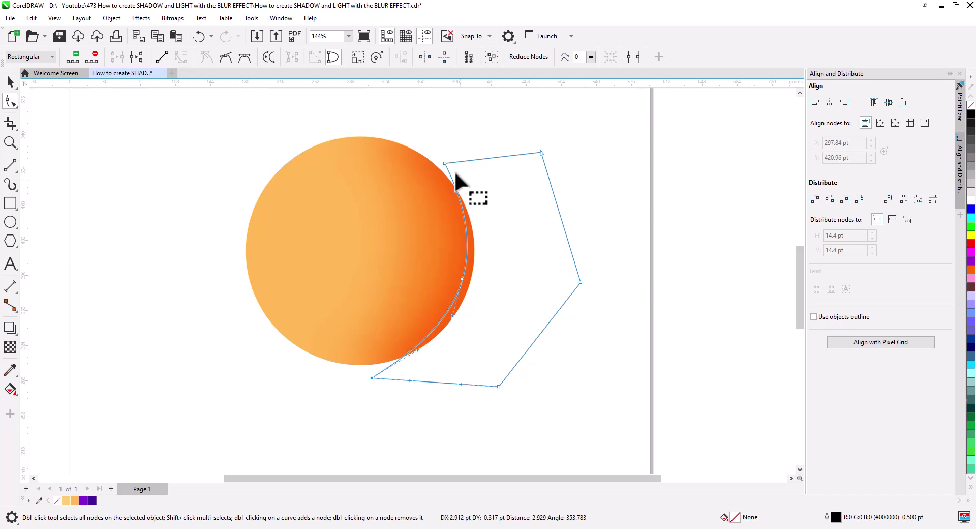
left_click_drag(444, 164, 464, 202)
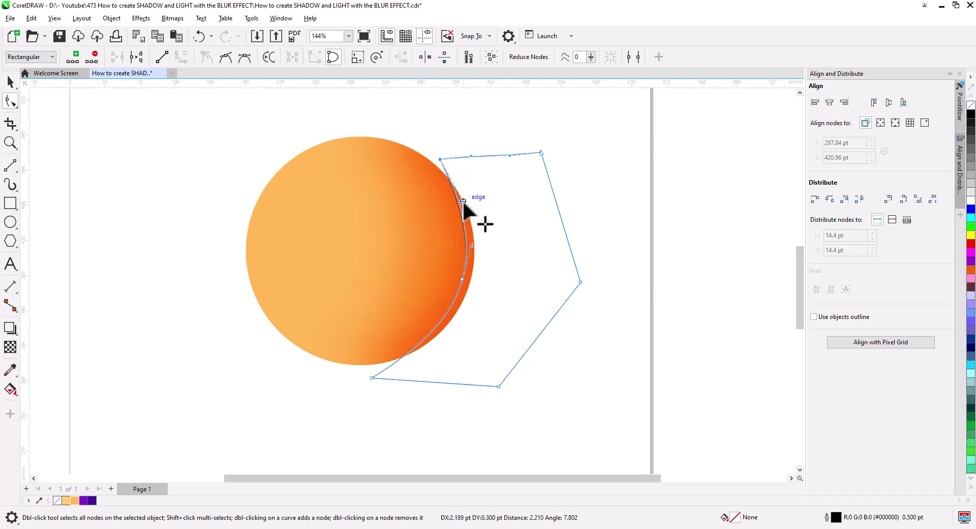
left_click(10, 81)
left_click(75, 501)
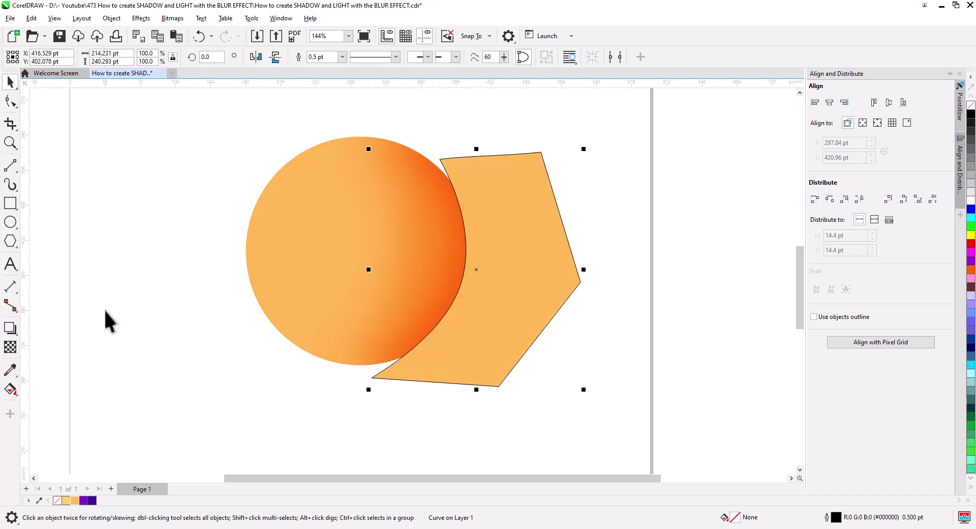
- Set the third shadow shape's transparency merge mode to Multiply and remove its outline
left_click(11, 347)
left_click(169, 57)
left_click(173, 110)
right_click(971, 105)
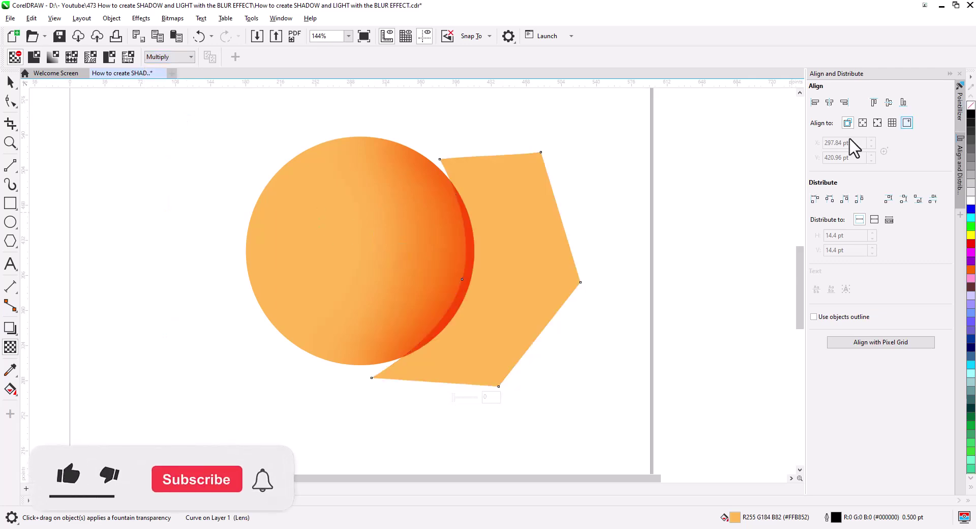
- Apply a Gaussian Blur with a radius of 24.3 pixels to the third shadow shape
left_click(10, 82)
left_click(141, 18)
mouse_move(152, 101)
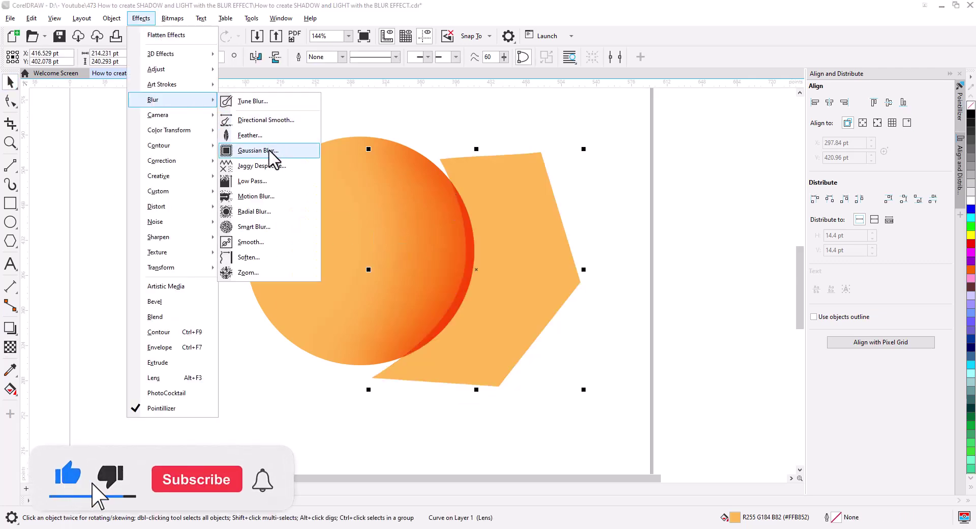
left_click(271, 152)
left_click_drag(441, 264, 350, 435)
left_click(349, 432)
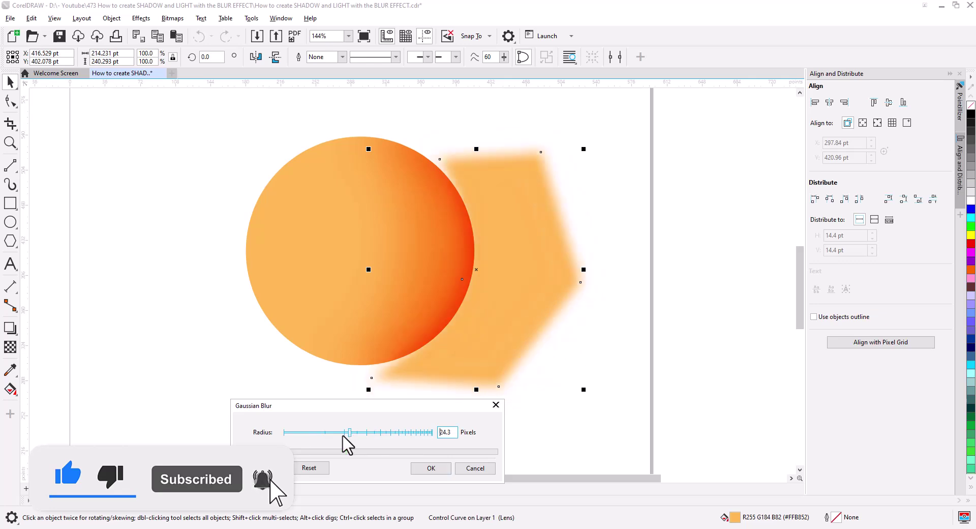
left_click(432, 467)
- PowerClip the third blurred shadow shape inside the circle and deselect it
right_click(544, 384)
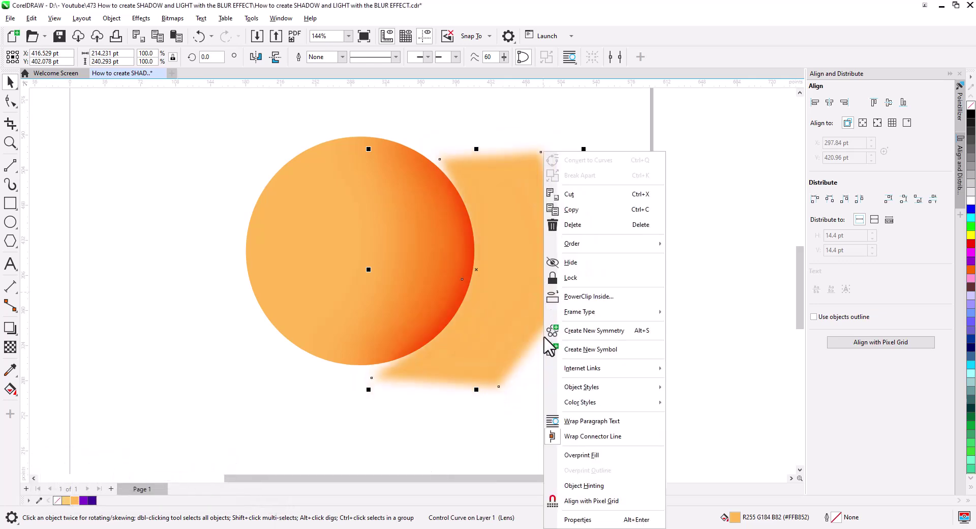
left_click(589, 296)
left_click(283, 279)
left_click(277, 365)
- Draw a closed five-sided outline about 288 by 334 pt over the circle's left half and bow its inner edge toward the left rim
scroll(375, 379, "down", 1)
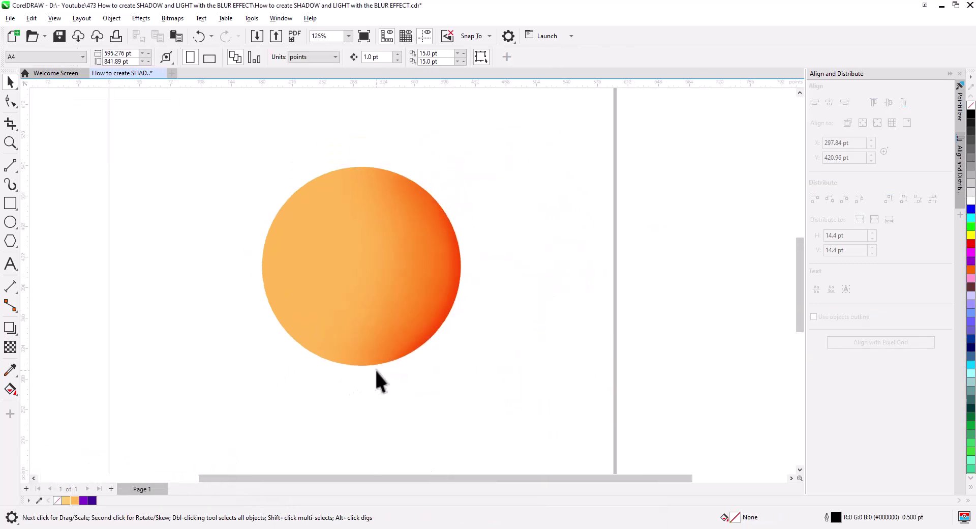
scroll(376, 356, "left", 2)
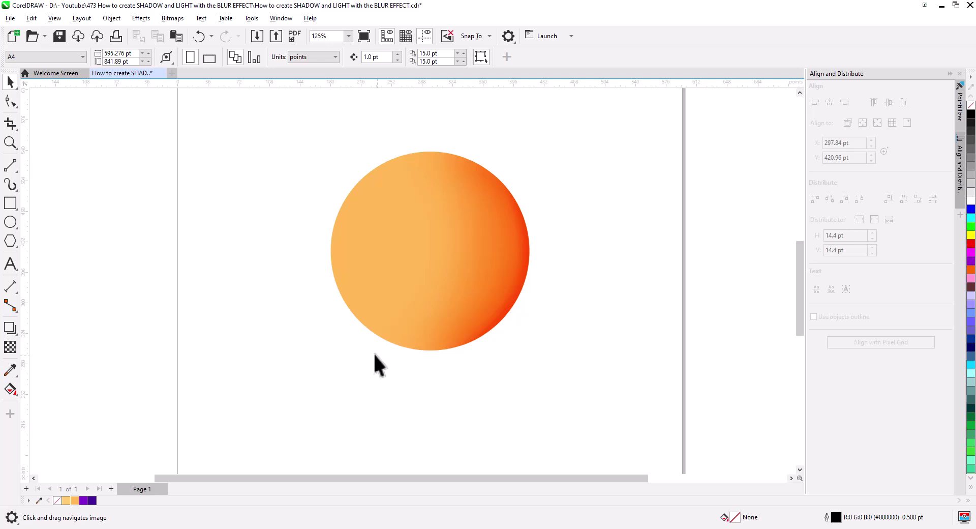
left_click(12, 166)
mouse_move(457, 143)
left_mouse_down()
mouse_move(414, 374)
mouse_move(212, 333)
left_mouse_up()
mouse_move(212, 333)
left_mouse_down()
mouse_move(262, 167)
mouse_move(337, 94)
left_mouse_up()
left_click_drag(337, 94, 457, 142)
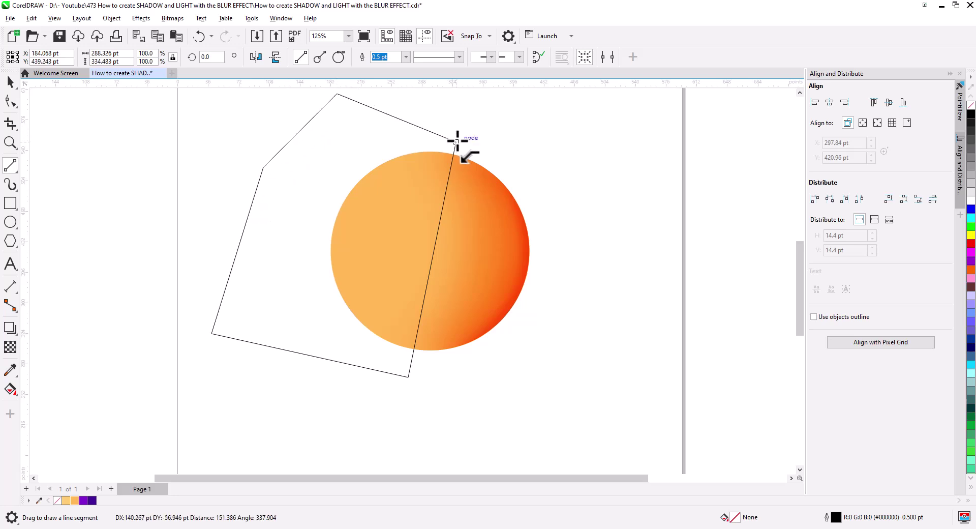
left_click(10, 101)
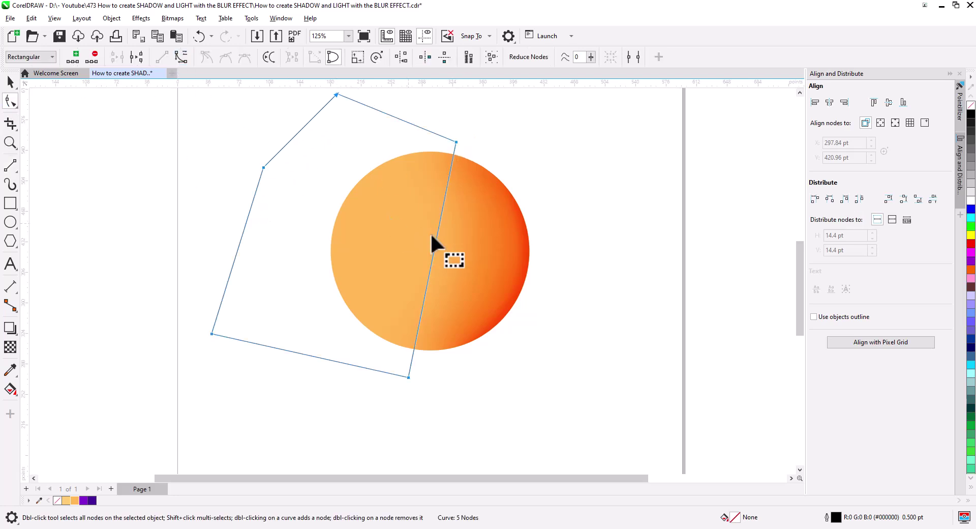
left_click_drag(416, 240, 380, 236)
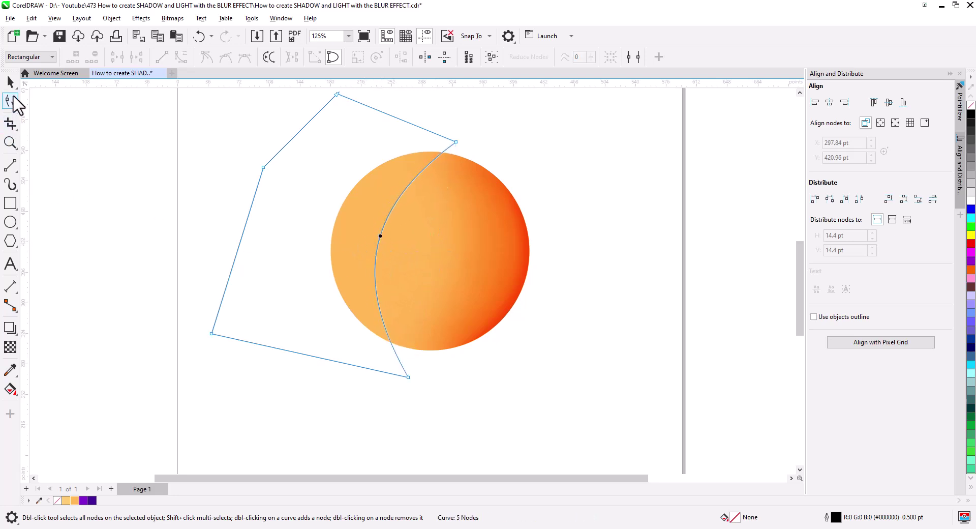
- Fill the left-hand light shape with white, remove its outline, and set its transparency merge mode to Overlay
key("space")
left_click(971, 202)
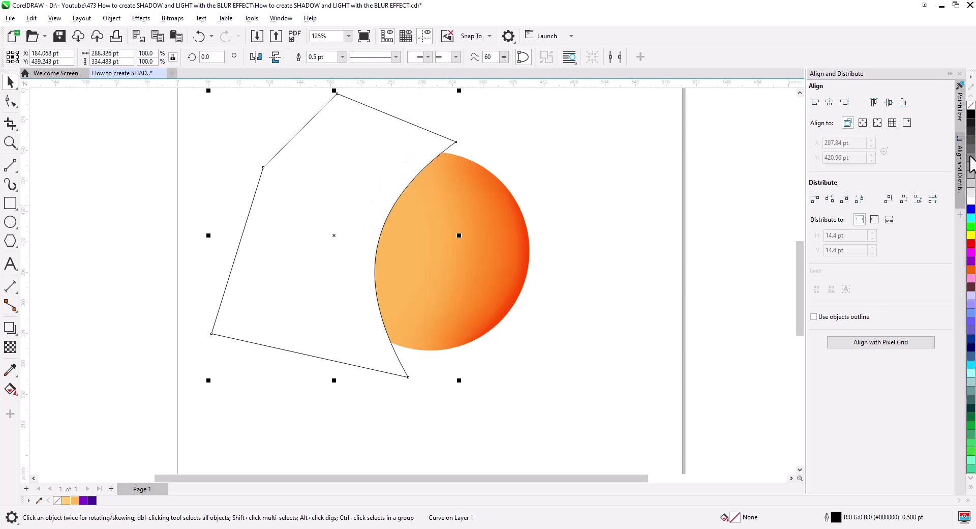
right_click(970, 108)
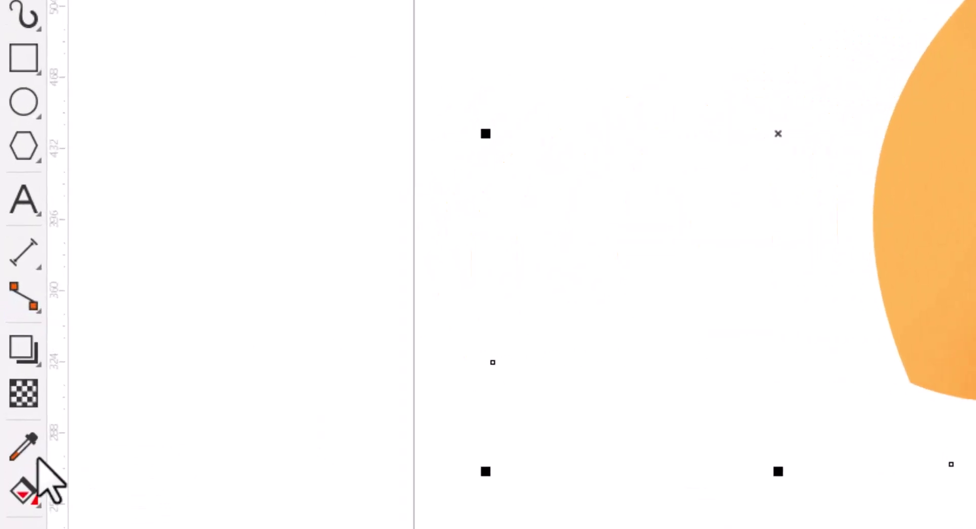
left_click(200, 66)
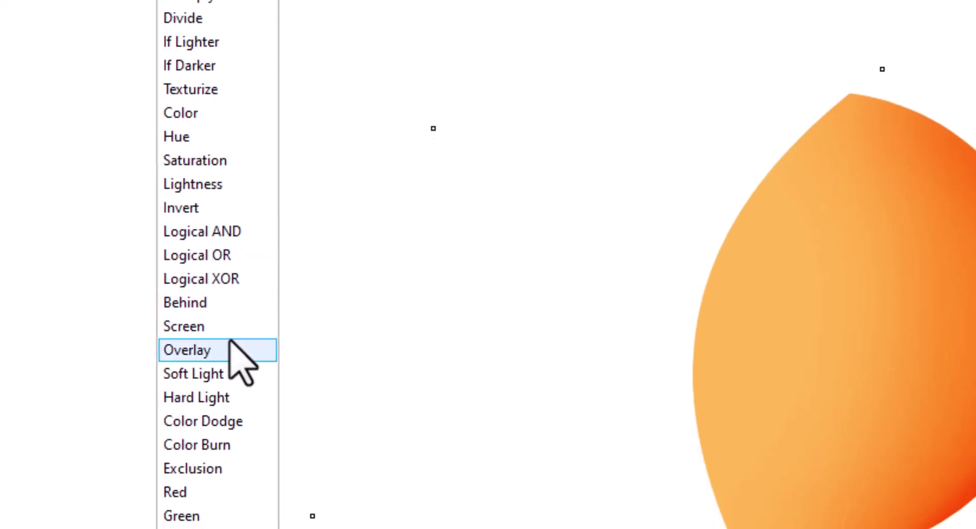
left_click(229, 349)
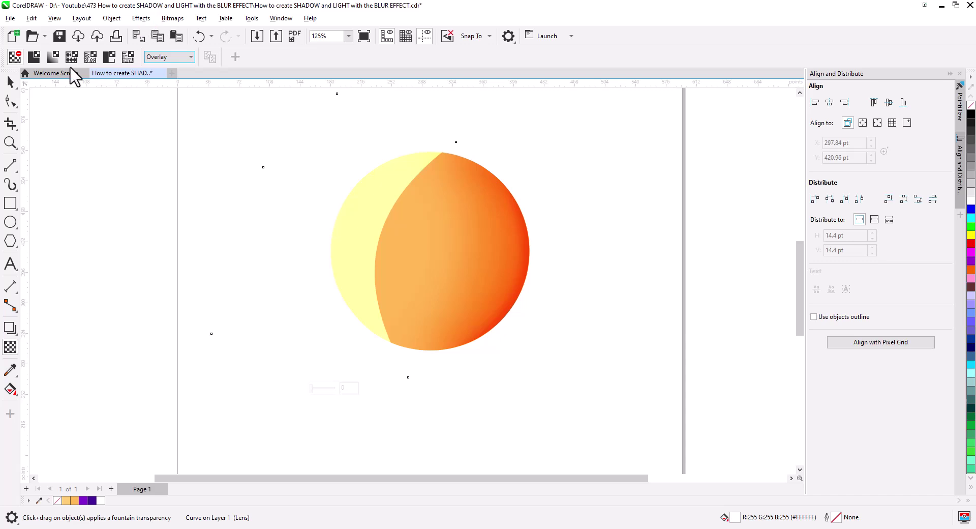
- Apply a Gaussian Blur with a radius of 106.4 pixels to the white light shape
left_click(9, 82)
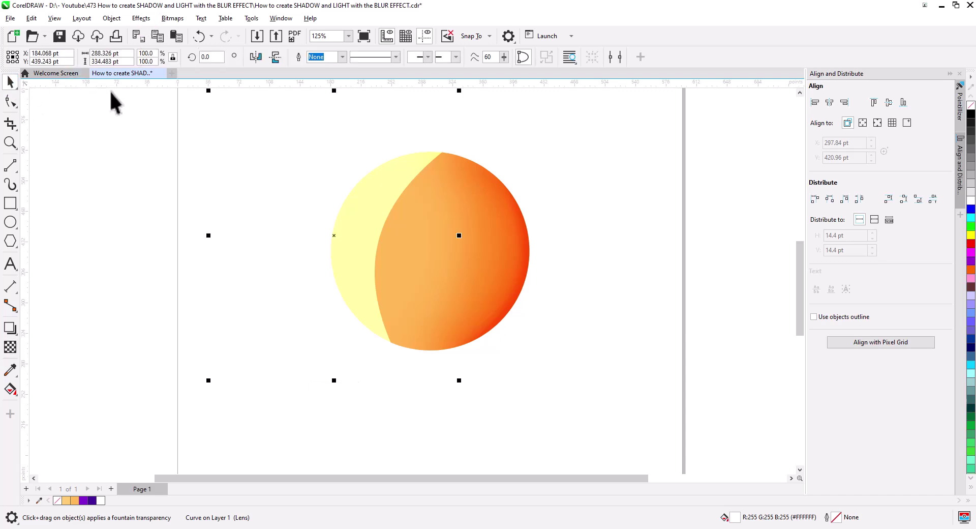
left_click(142, 18)
mouse_move(178, 102)
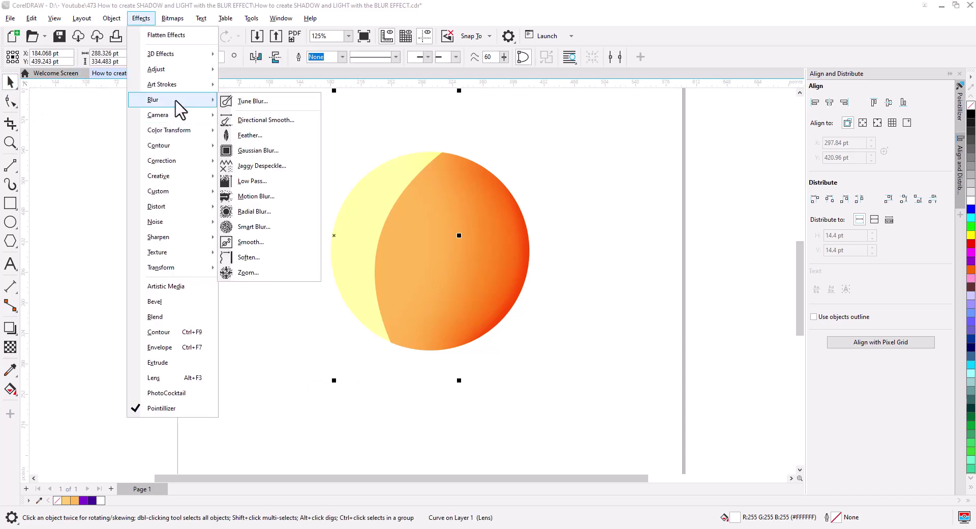
left_click(275, 151)
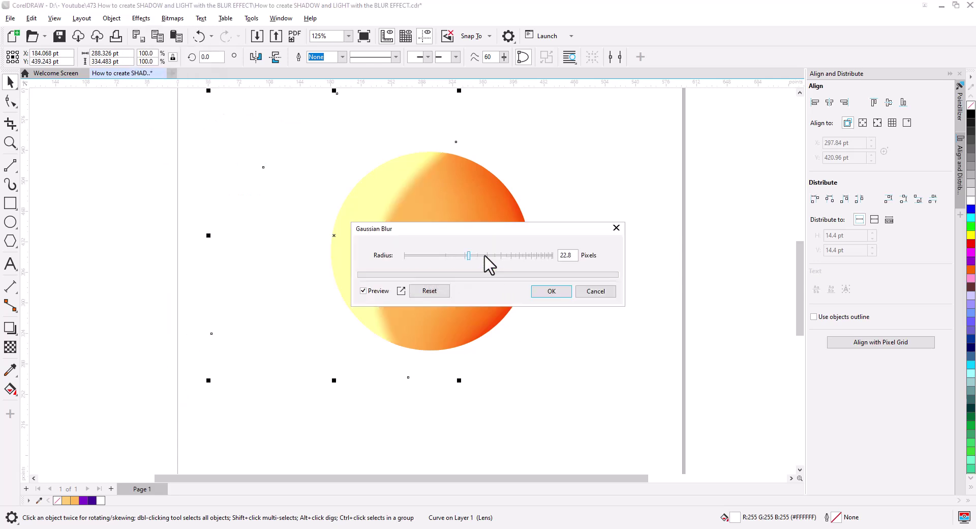
left_click_drag(483, 254, 525, 257)
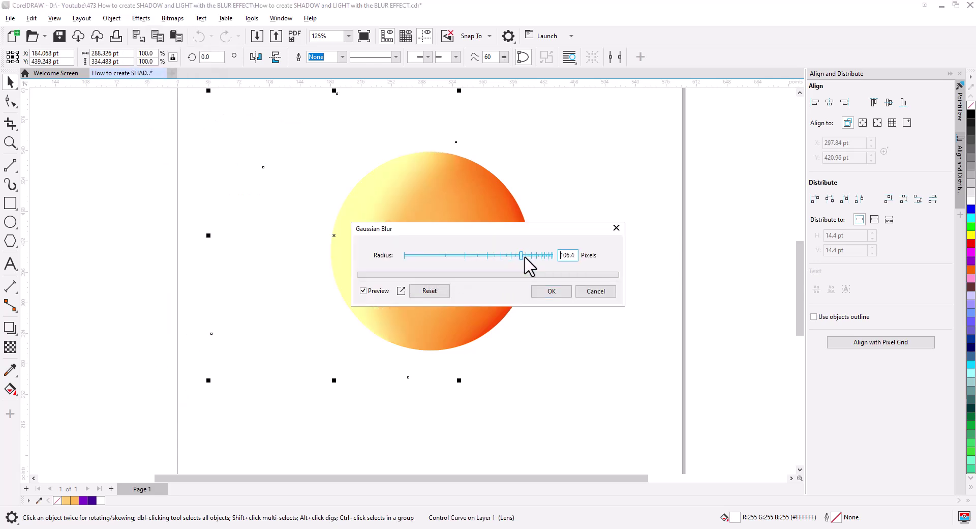
left_click(548, 291)
- PowerClip the blurred white light shape inside the orange circle and deselect it
right_click(366, 247)
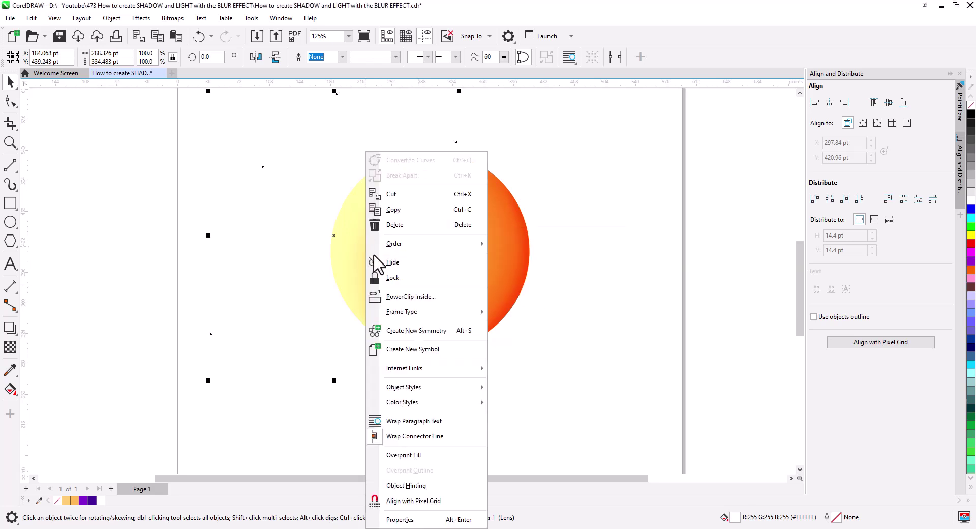
key("Escape")
key("Escape")
left_click(509, 254)
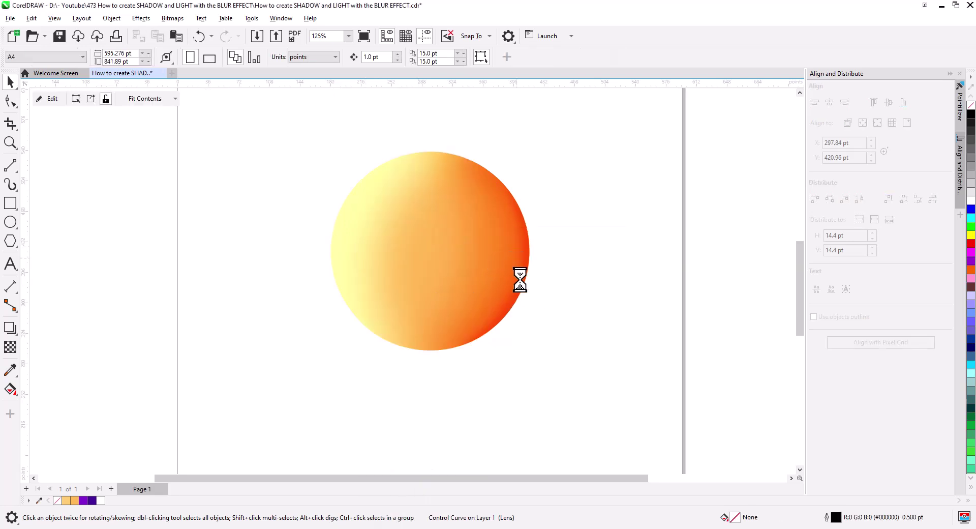
left_click(590, 278)
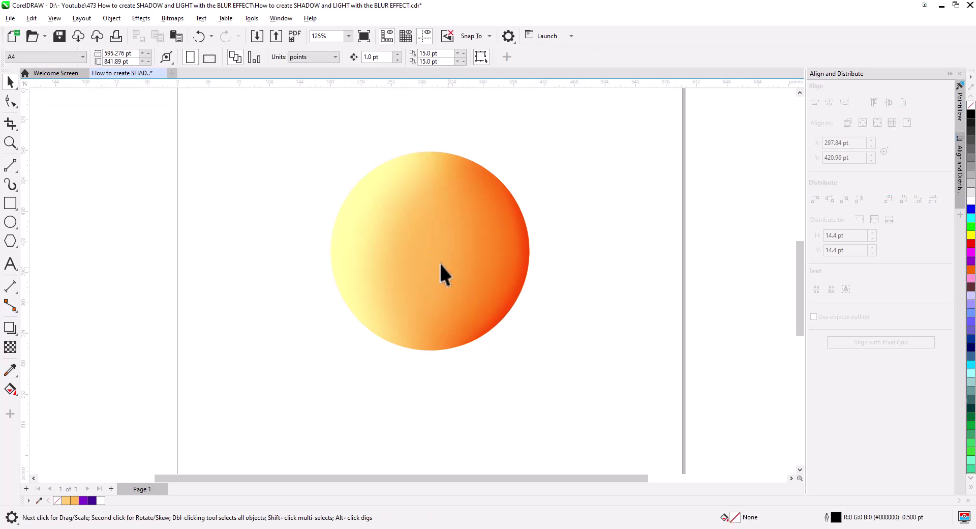
- Draw a small circle about 72 pt across on the ball's upper-left area, filled white with no outline
left_click(10, 221)
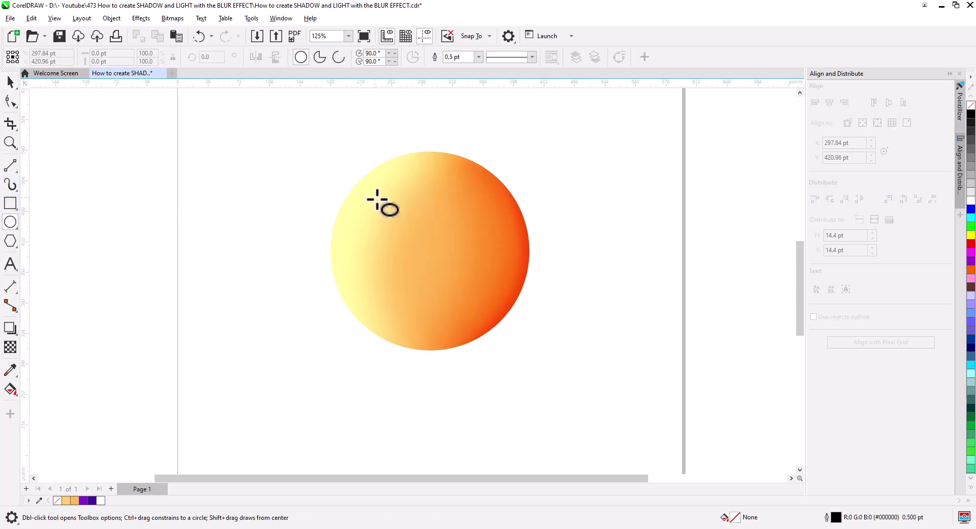
mouse_move(375, 197)
left_mouse_down()
mouse_move(436, 258)
mouse_move(408, 214)
left_mouse_up()
left_click(11, 83)
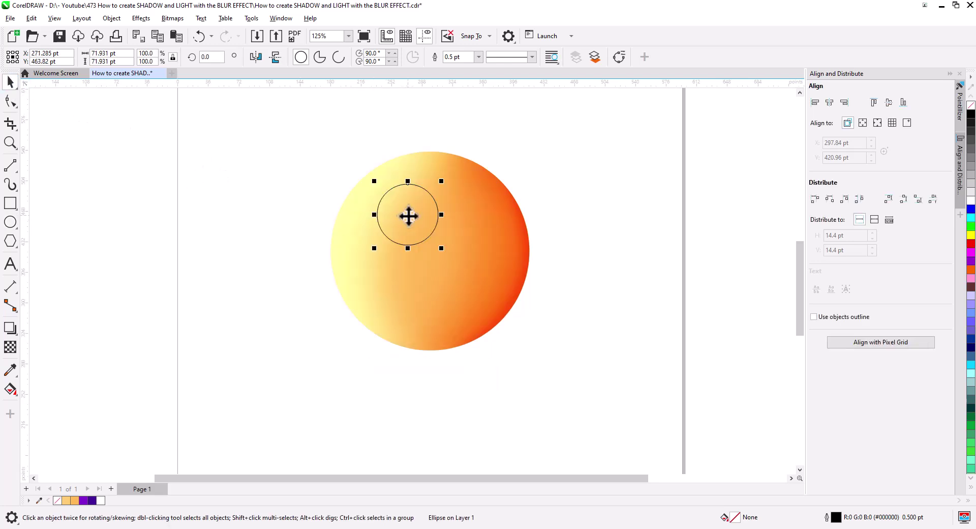
left_click(972, 200)
right_click(972, 106)
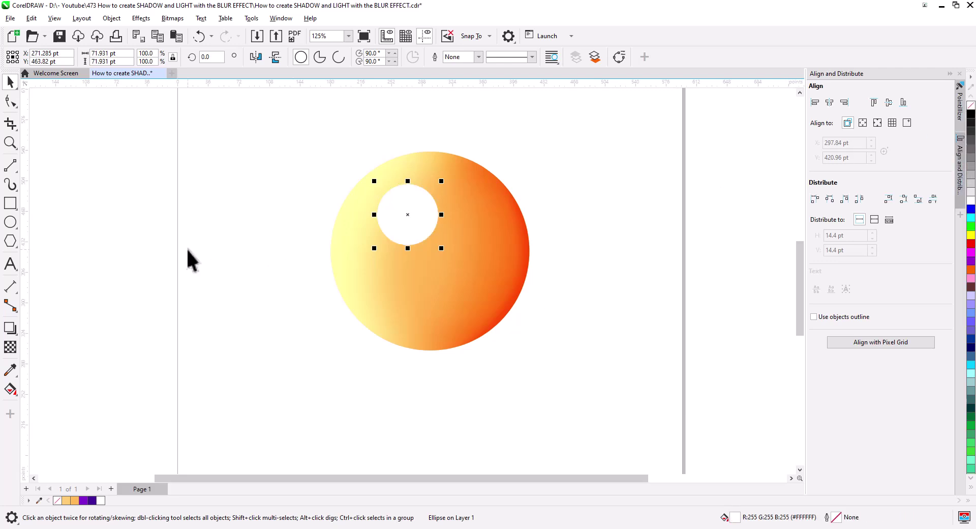
- Set the small white highlight circle's transparency merge mode to Overlay
left_click(9, 348)
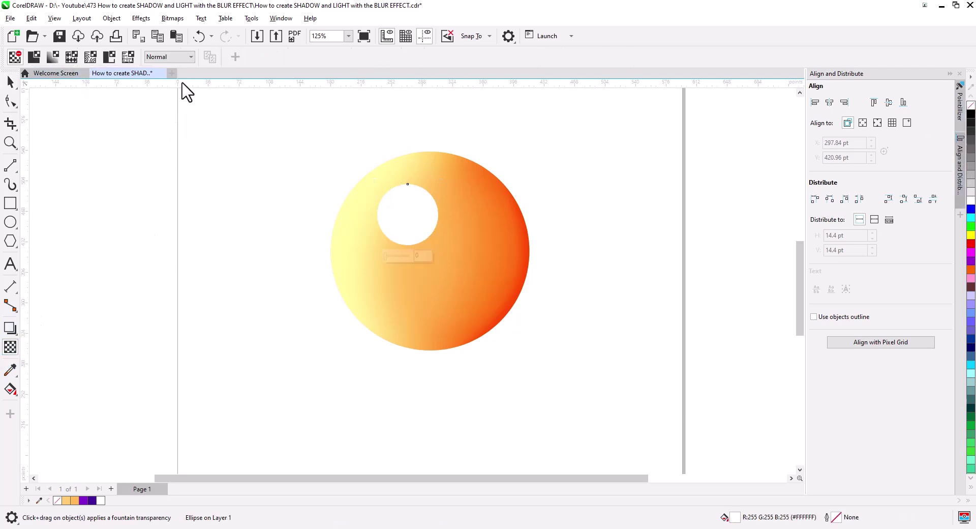
left_click(178, 57)
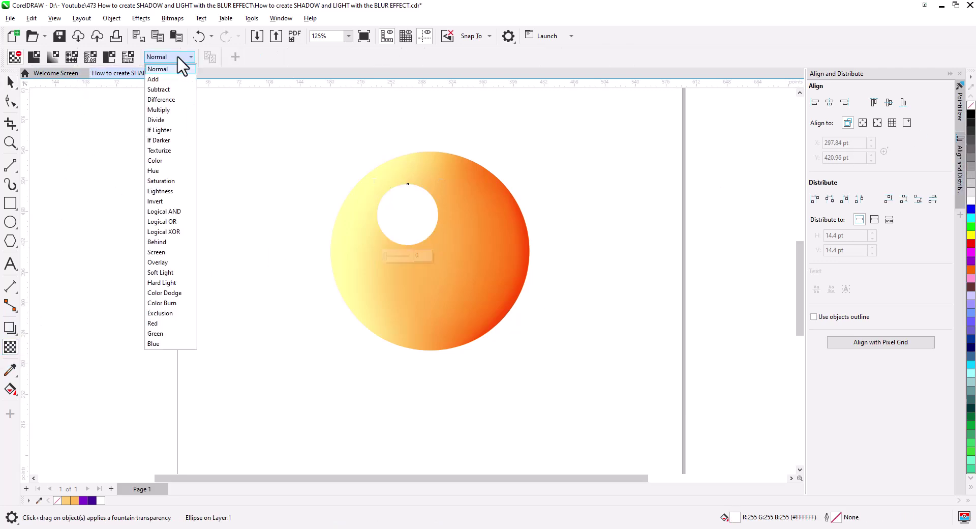
left_click(172, 262)
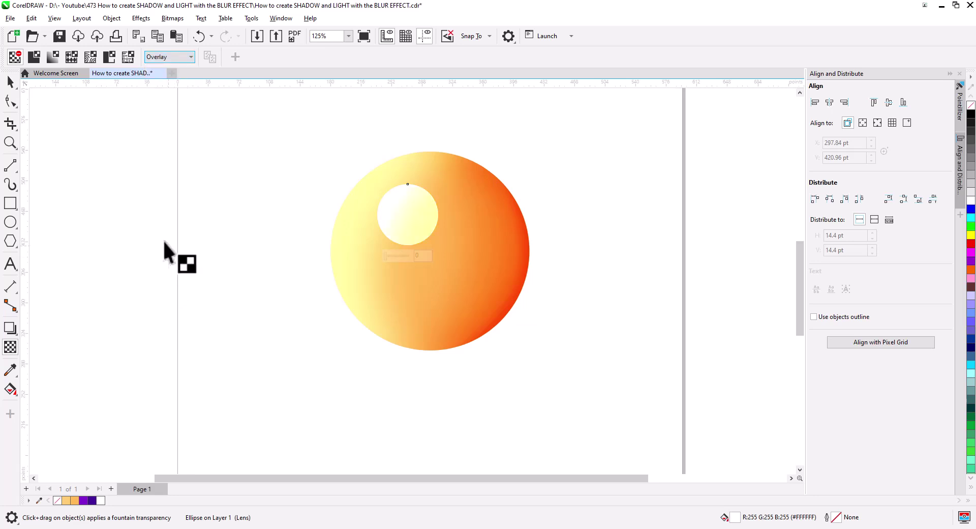
- Apply a Gaussian Blur with a radius of 68.7 pixels to the small highlight circle
left_click(145, 19)
mouse_move(173, 102)
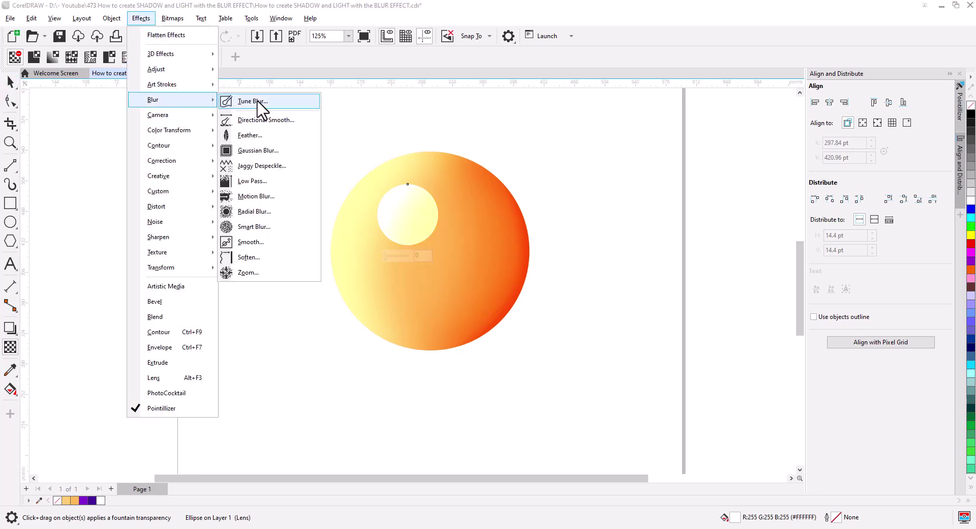
left_click(274, 147)
left_click_drag(464, 229, 640, 319)
left_click(659, 345)
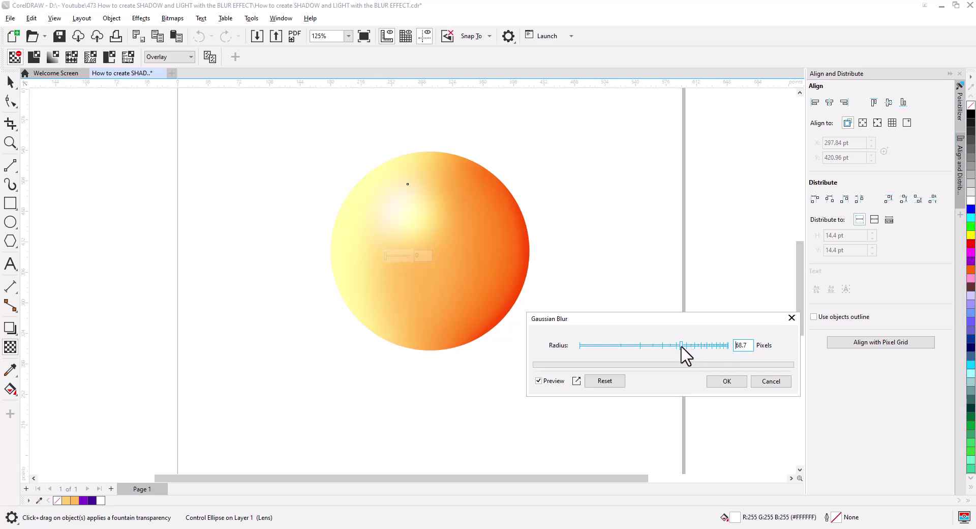
left_click(717, 382)
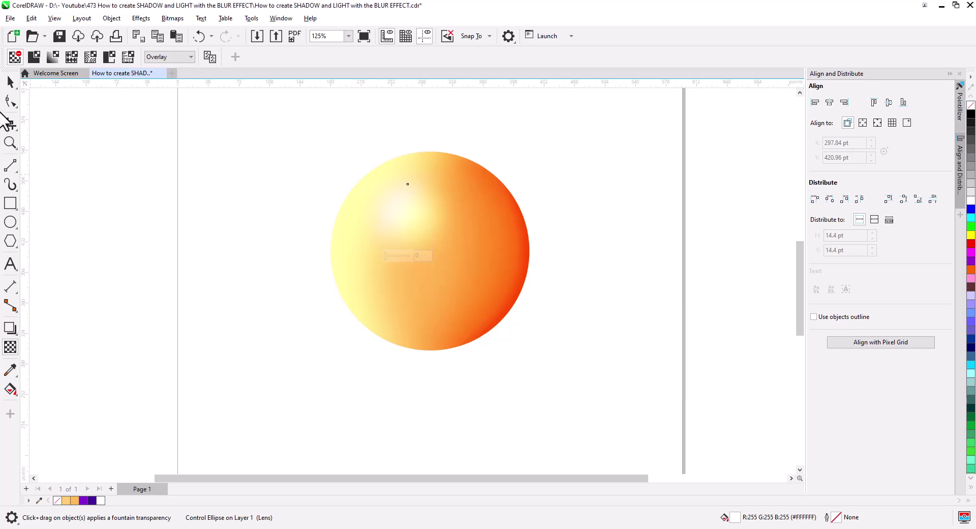
- Move the blurred highlight slightly up and left on the ball and PowerClip it inside the large circle
left_click(10, 82)
left_click_drag(413, 217, 403, 209)
right_click(408, 209)
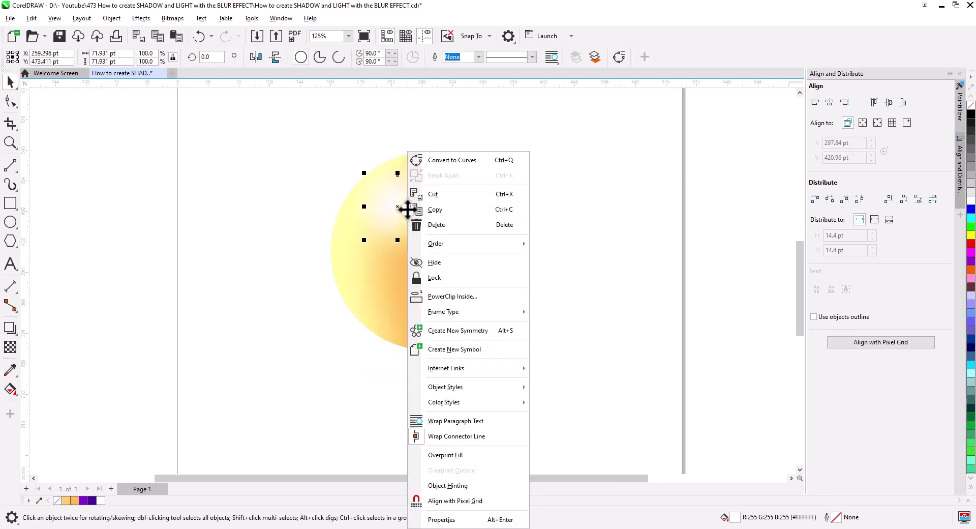
left_click(452, 296)
left_click(513, 267)
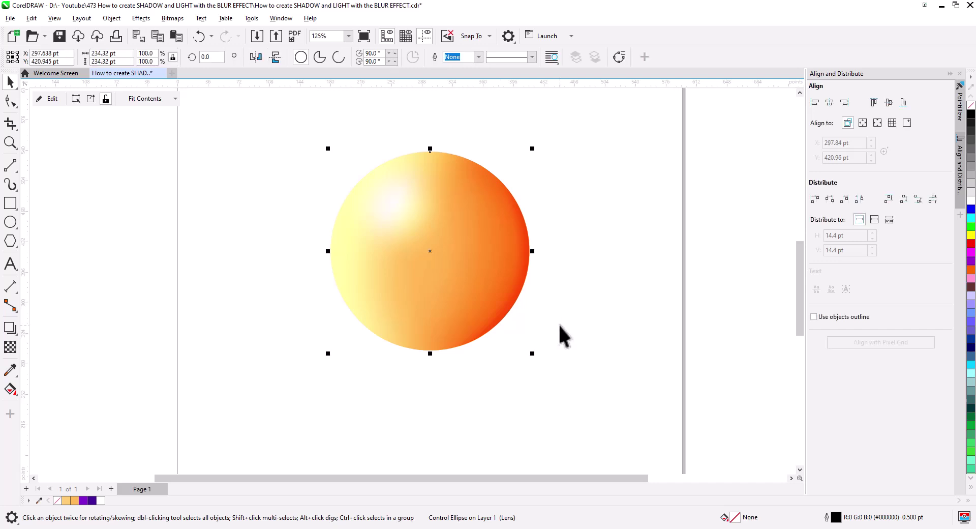
left_click(301, 288)
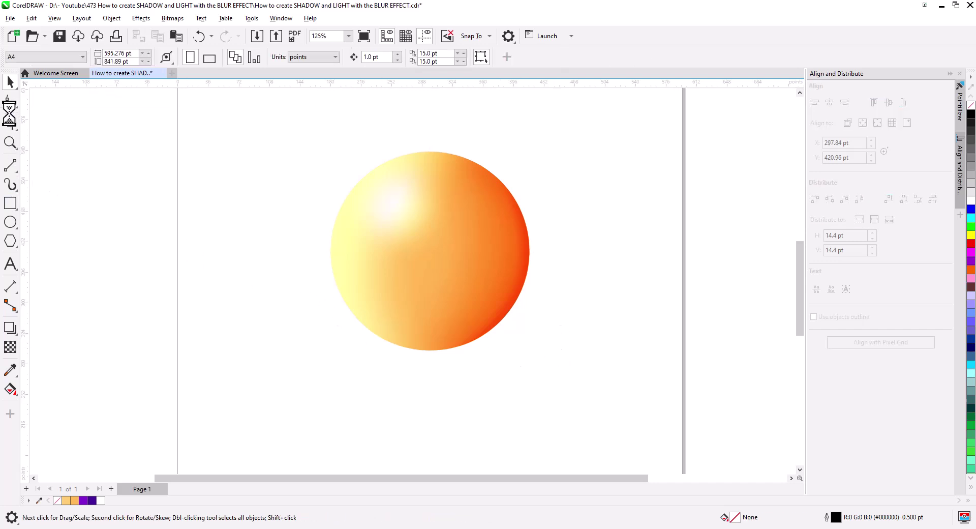
- Add a page-sized rectangle filled with purple #7E17CA as the background behind the ball
double_click(10, 203)
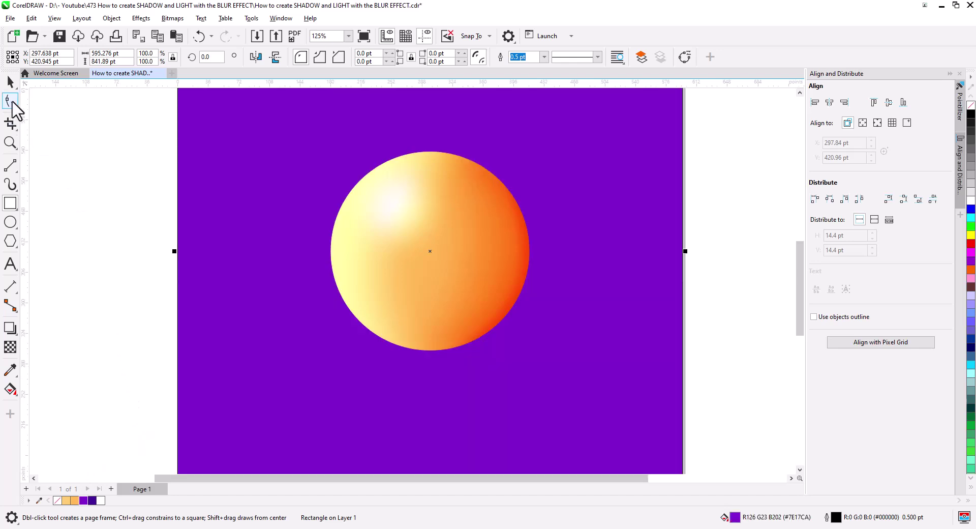
key("Escape")
- Draw a flat ellipse about 223 by 20 pt and place it beneath the ball, extending to the right from its base
scroll(478, 305, "up", 1)
left_click_drag(502, 316, 366, 312)
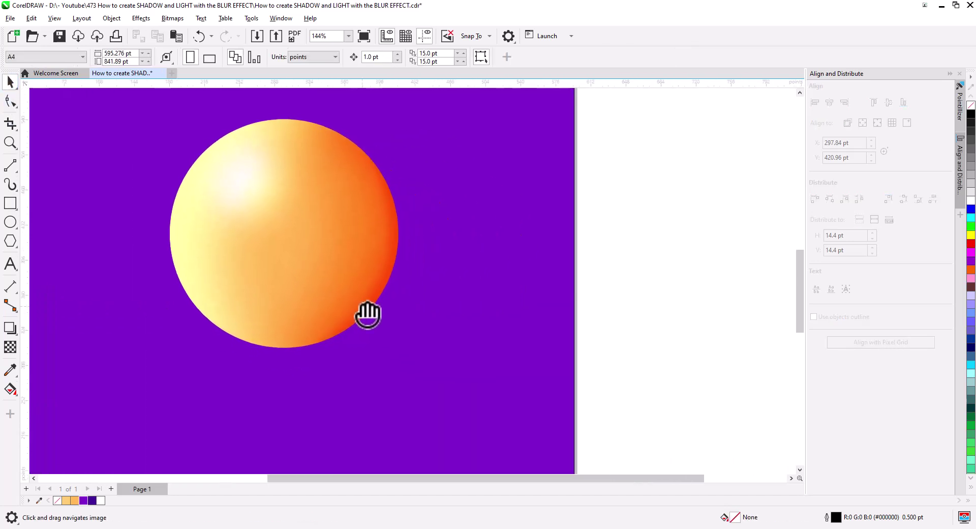
left_click(10, 222)
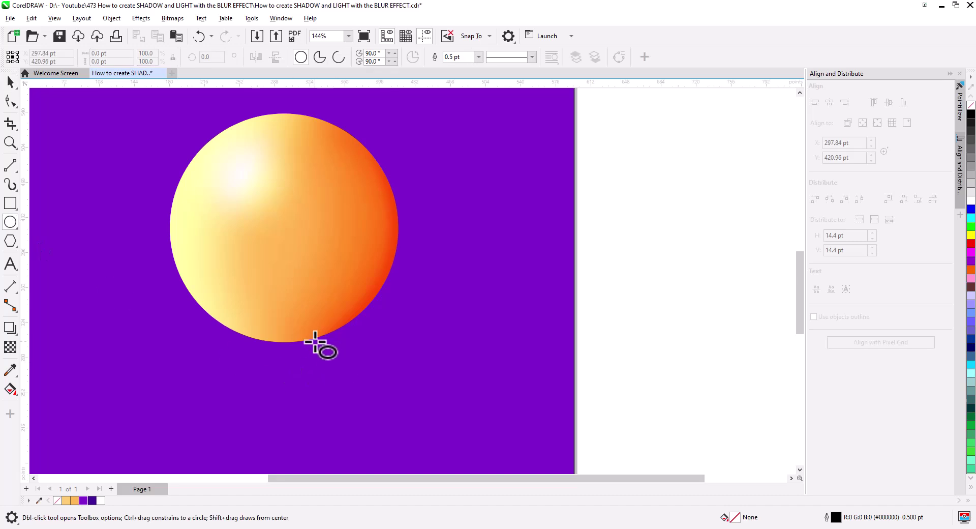
mouse_move(313, 326)
left_mouse_down()
mouse_move(420, 351)
mouse_move(493, 338)
mouse_move(530, 346)
left_mouse_up()
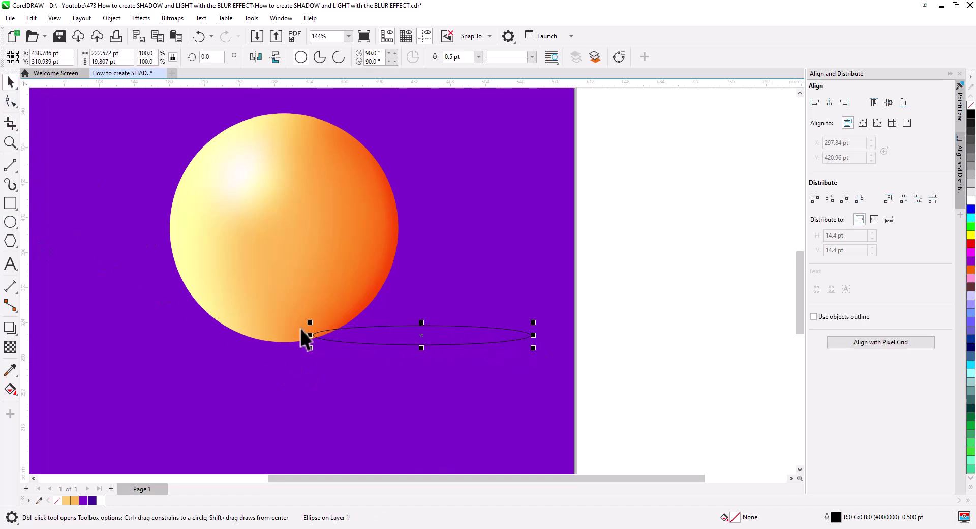
key("space")
left_click_drag(305, 340, 291, 343)
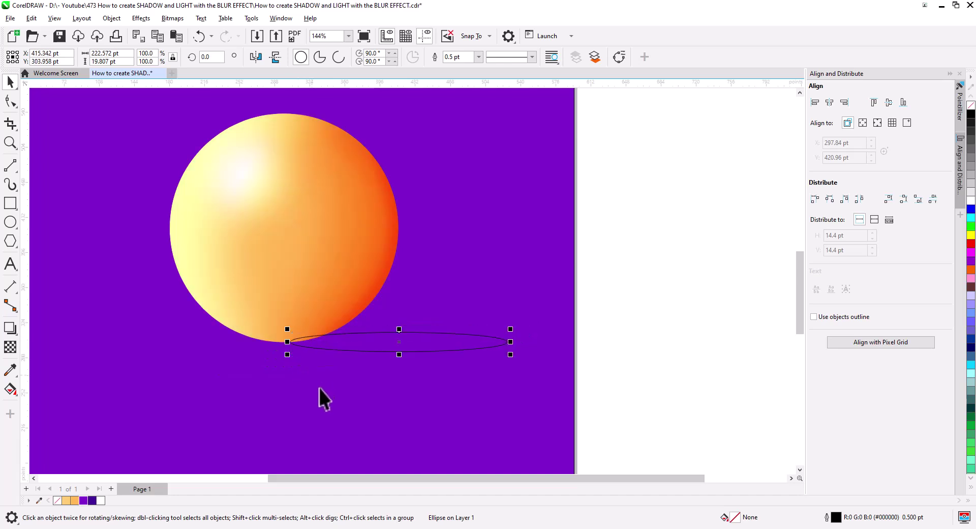
- Convert the ellipse to curves and reshape its nodes into a teardrop about 46 pt tall, pointed at the ball's base and rounded at the far end
right_click(375, 331)
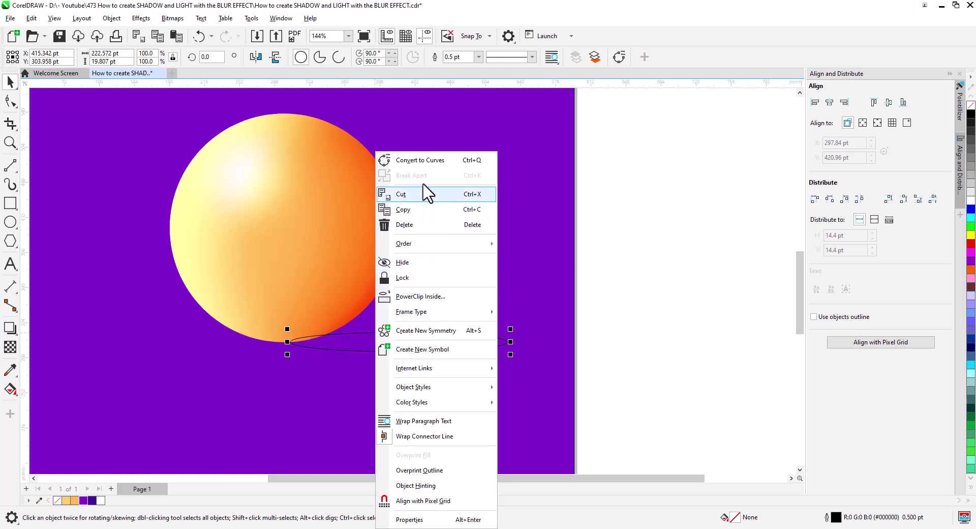
left_click(426, 160)
left_click(9, 102)
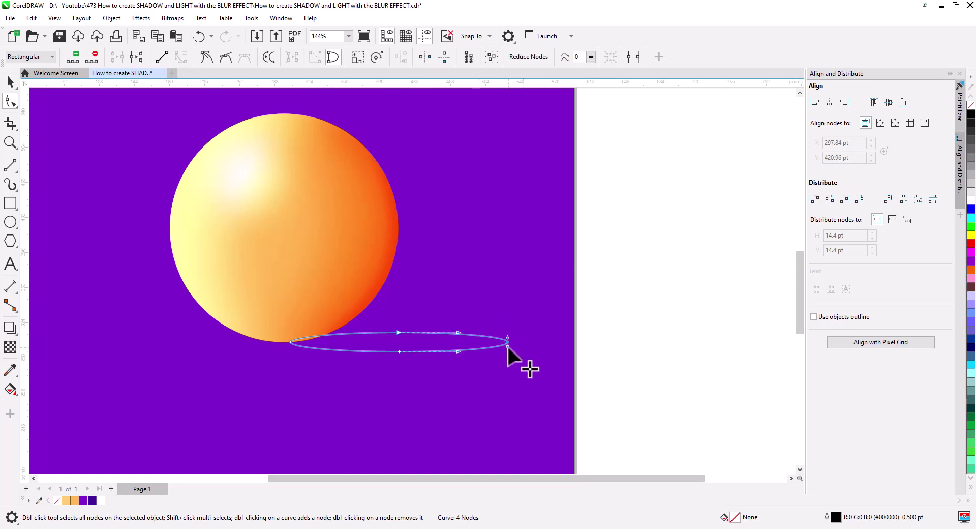
left_click_drag(508, 348, 490, 374)
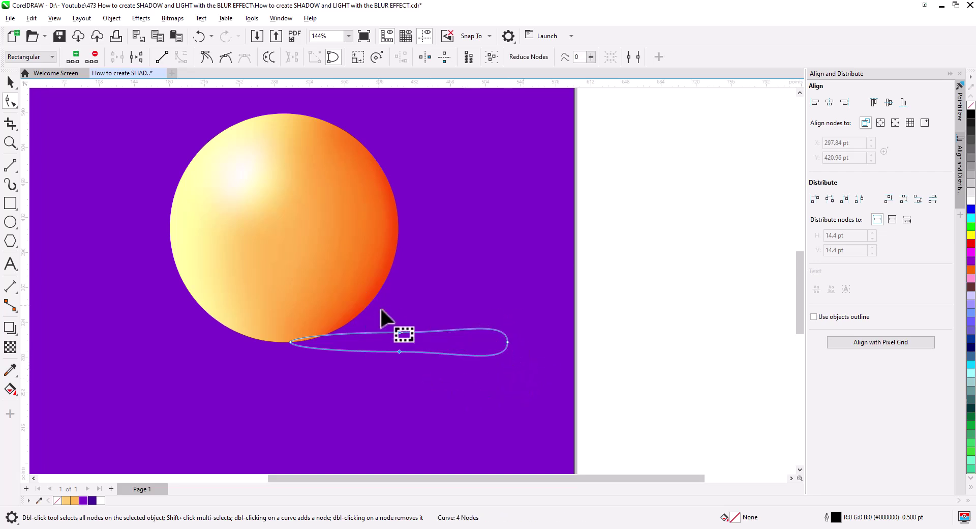
left_click(399, 351)
left_click_drag(399, 352, 418, 365)
left_click_drag(397, 331, 426, 321)
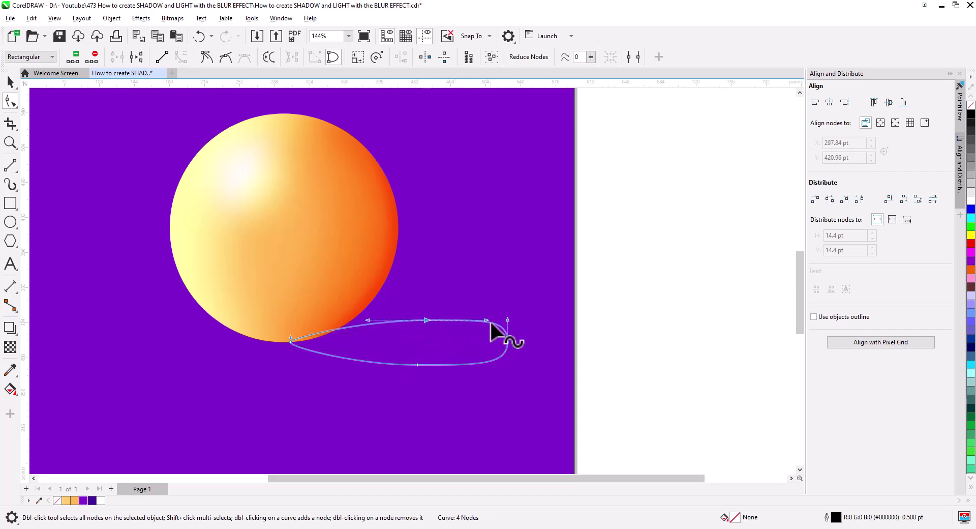
left_click(508, 325)
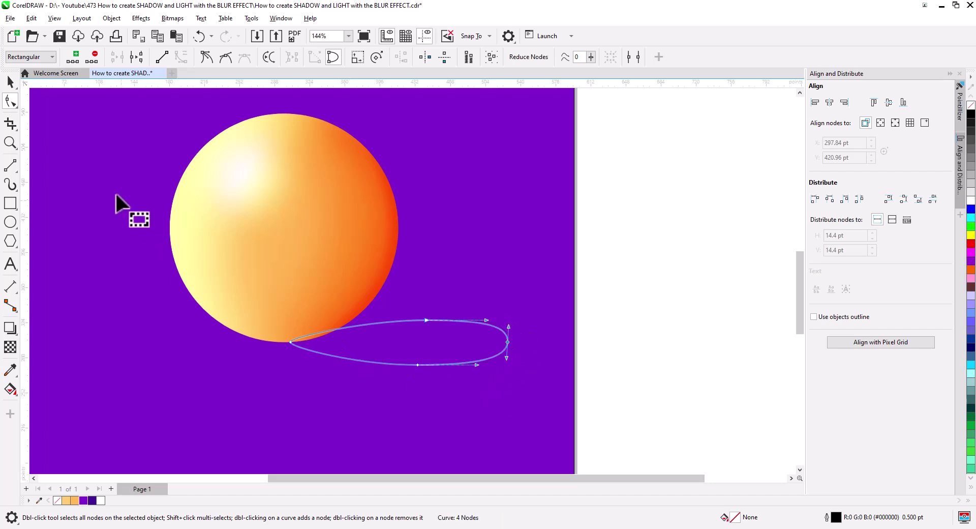
left_click(7, 81)
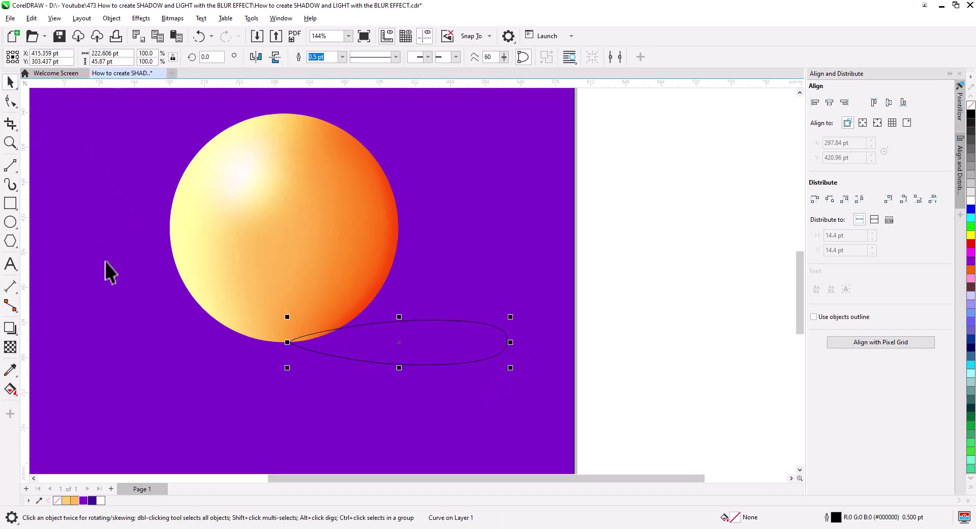
- Fill the teardrop shape with dark purple #41099A, shift it slightly left under the ball, and remove its outline
left_click(93, 500)
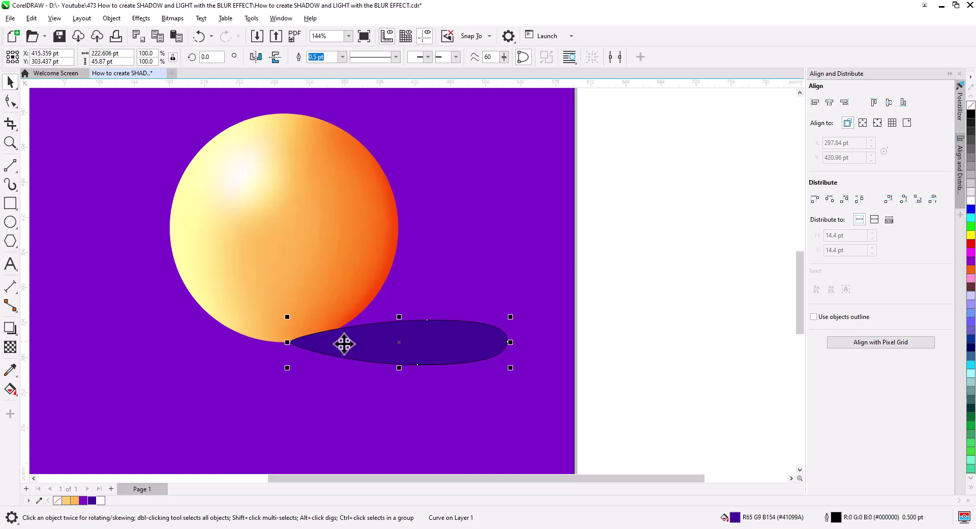
left_click_drag(343, 349, 333, 348)
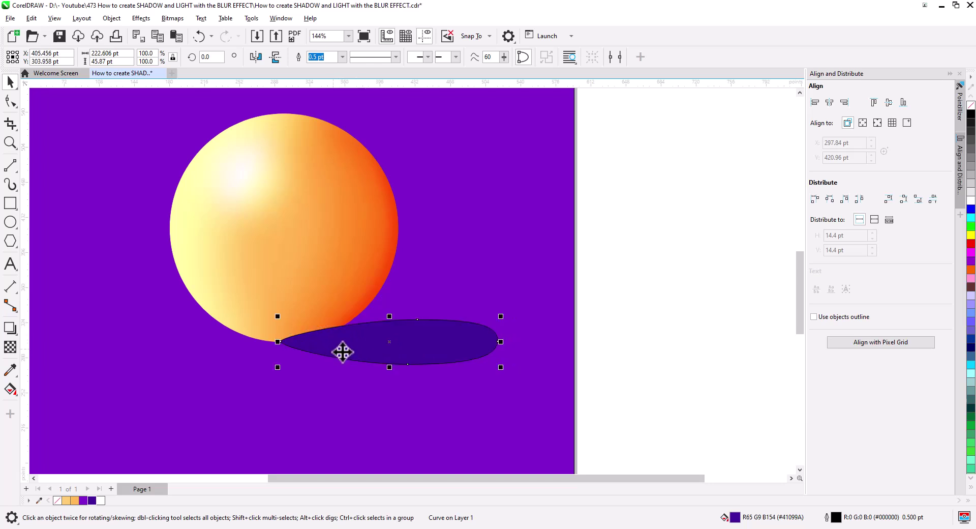
right_click(970, 107)
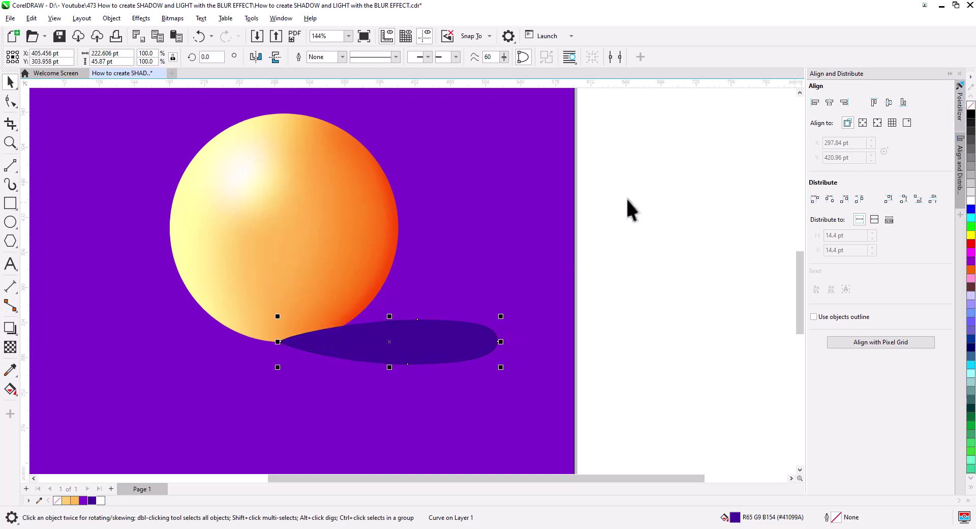
- Apply a Gaussian Blur with a radius of 29.0 pixels to the dark purple shadow shape
left_click(141, 19)
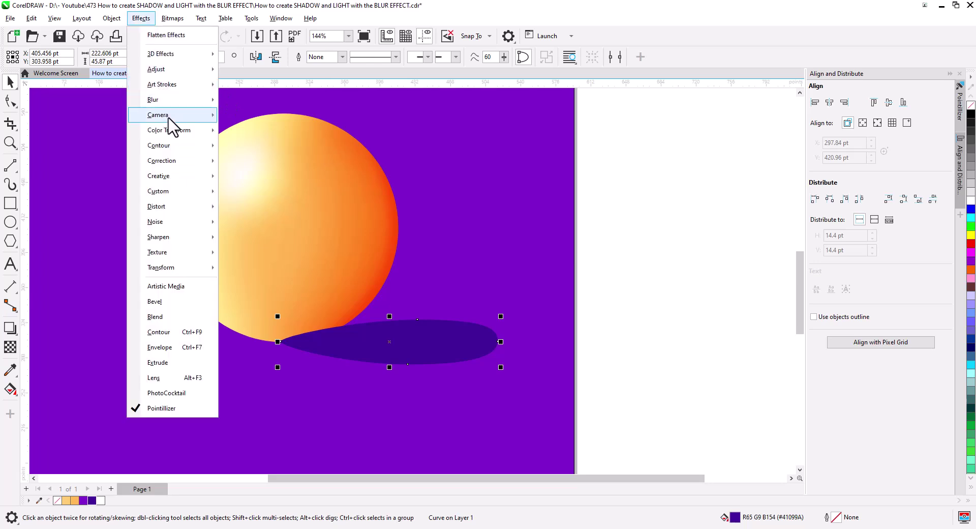
mouse_move(170, 102)
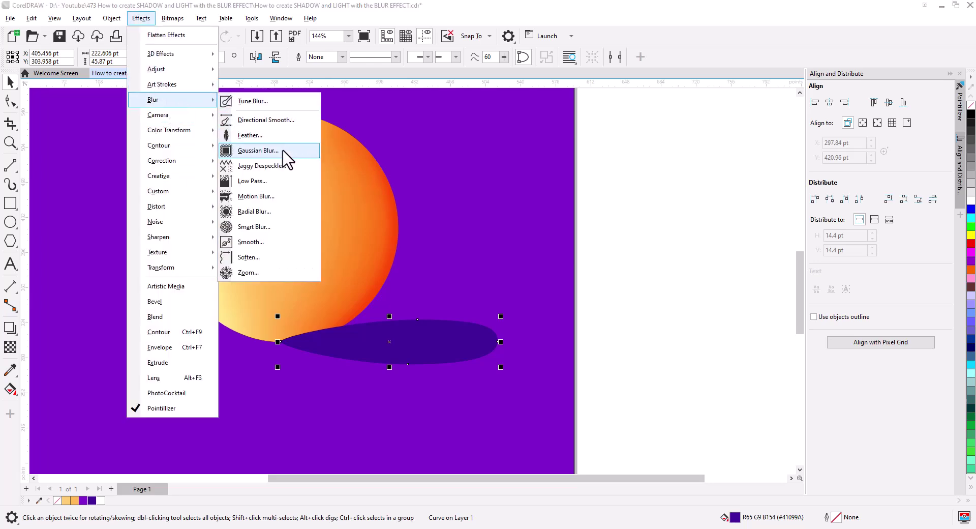
left_click(259, 150)
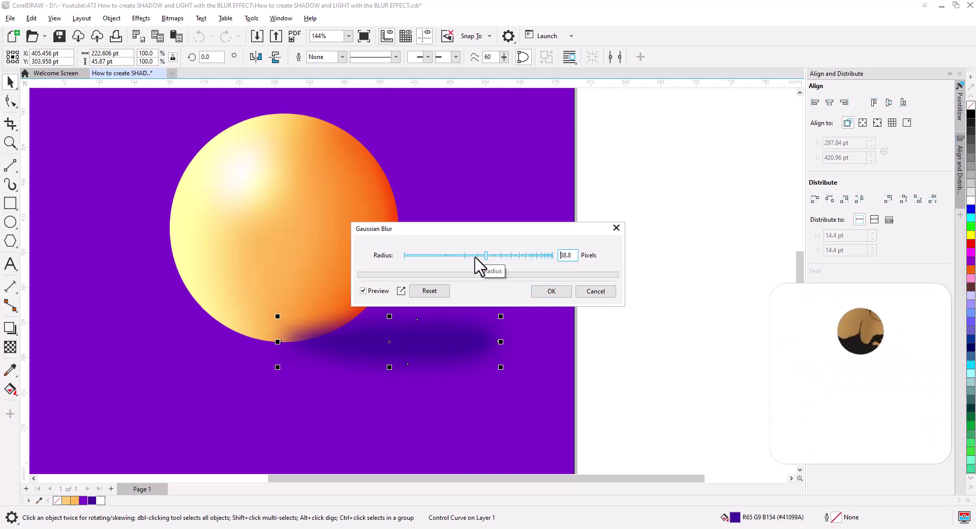
left_click_drag(475, 256, 477, 256)
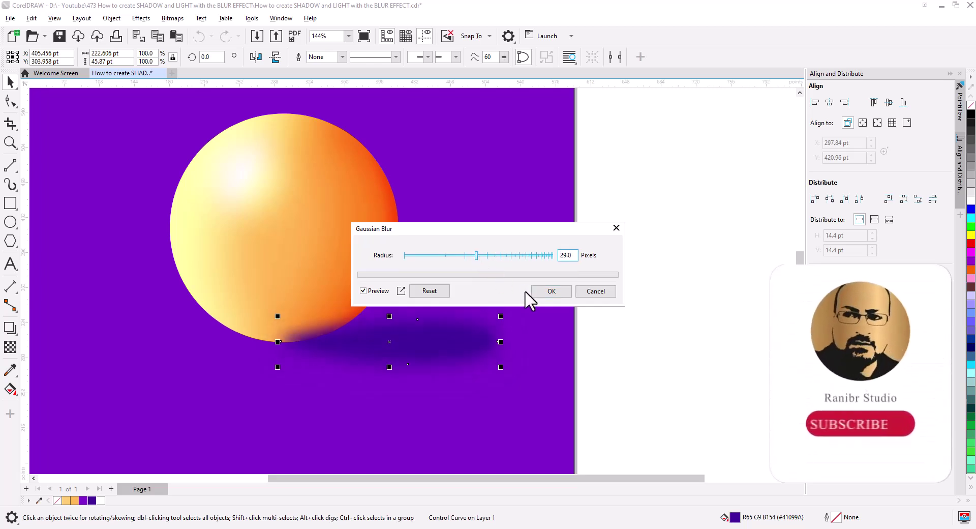
left_click(551, 291)
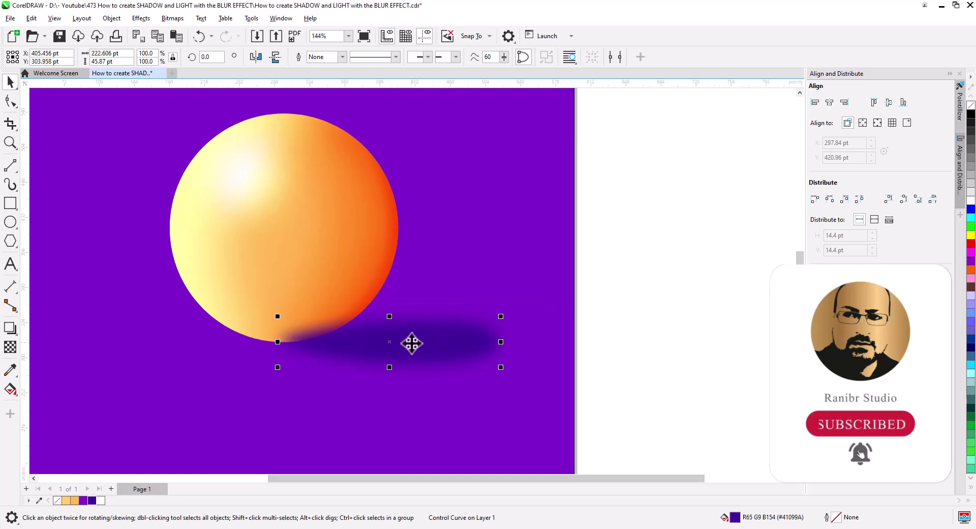
- Recolour the blurred shadow with the background purple #7E17CA and set its transparency merge mode to Multiply
left_click(84, 501)
left_click(9, 348)
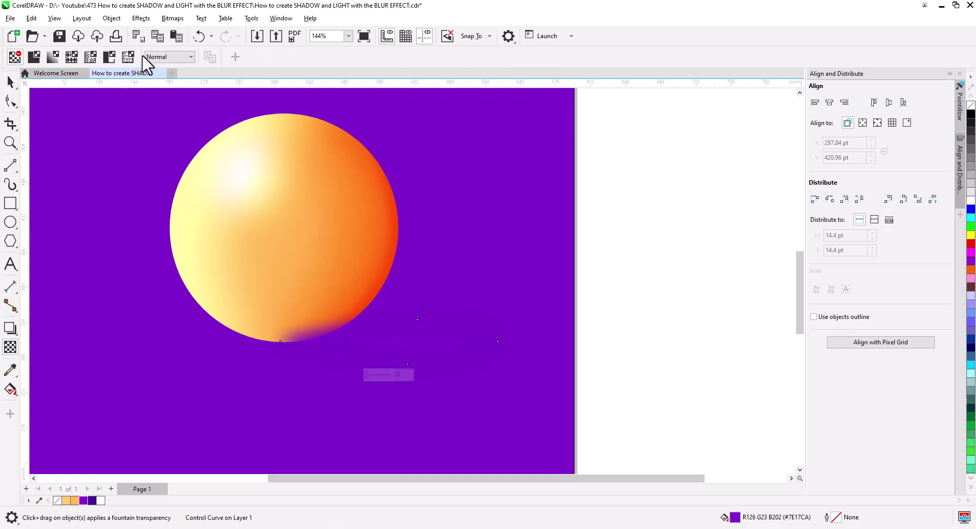
left_click(158, 57)
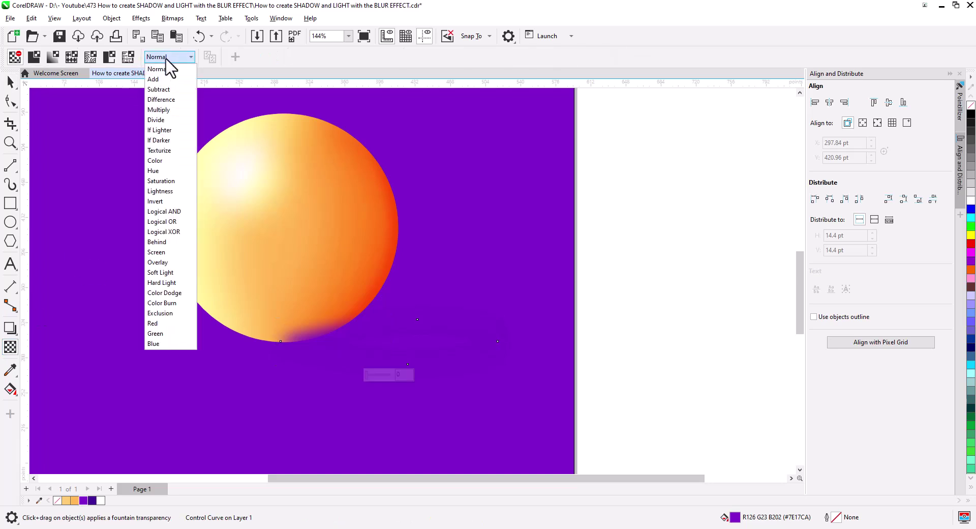
left_click(172, 110)
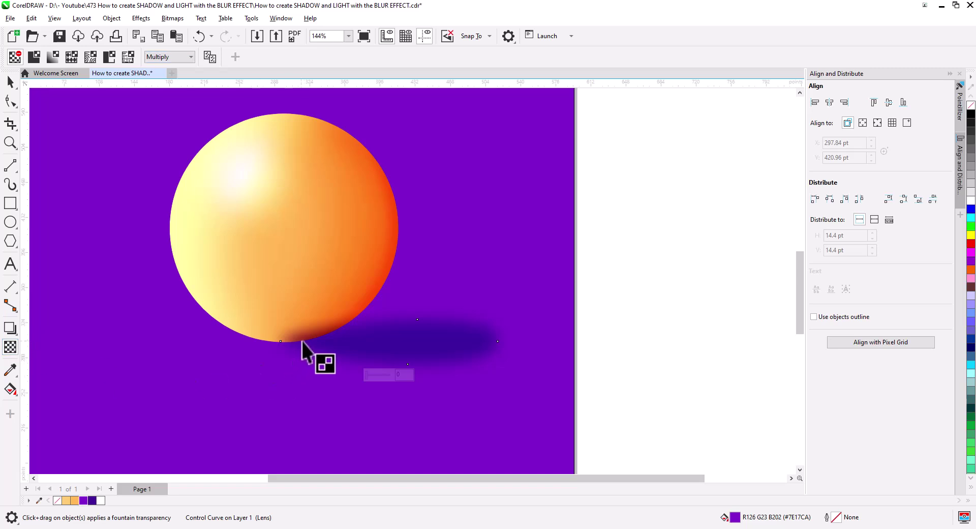
- Fade the shadow out to the right with a linear fountain transparency and enlarge it to about 274 by 56 pt
left_click_drag(301, 341, 504, 337)
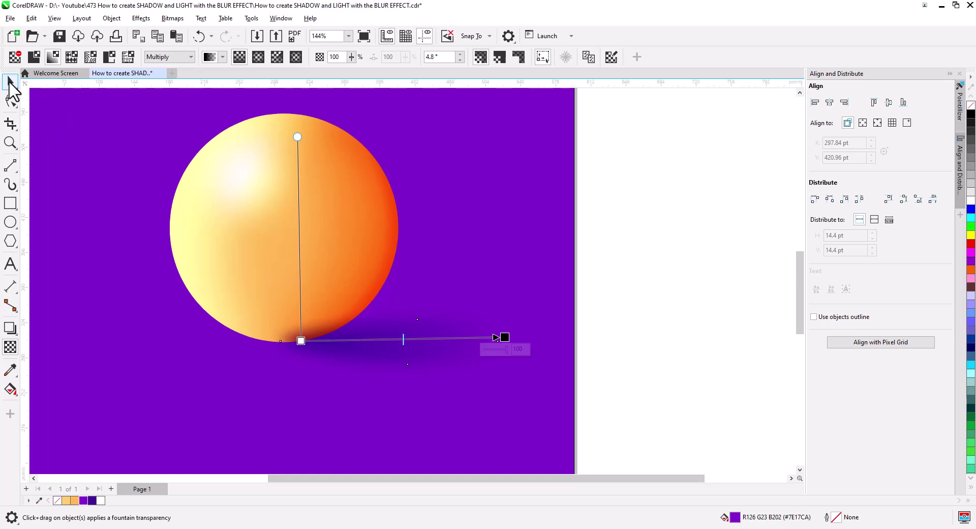
left_click(10, 82)
left_click_drag(501, 368, 528, 379)
left_click_drag(359, 353, 359, 352)
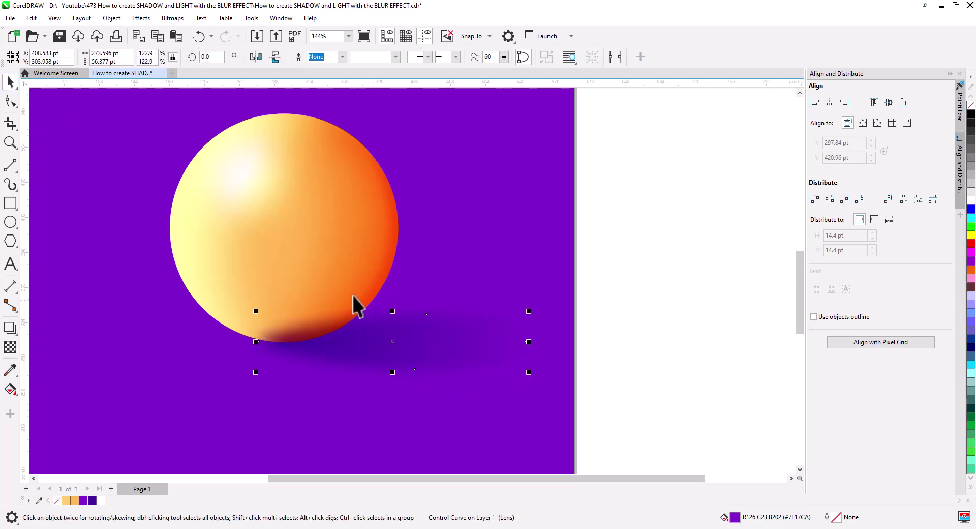
- Bring the ball to the front of the page so that it covers the shadow's inner end
left_click(338, 270)
right_click(338, 270)
mouse_move(377, 259)
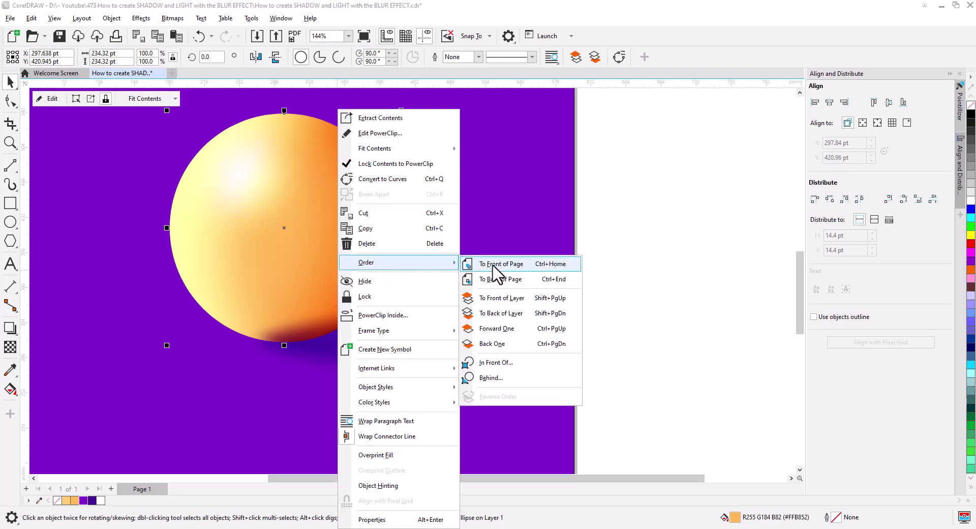
left_click(504, 264)
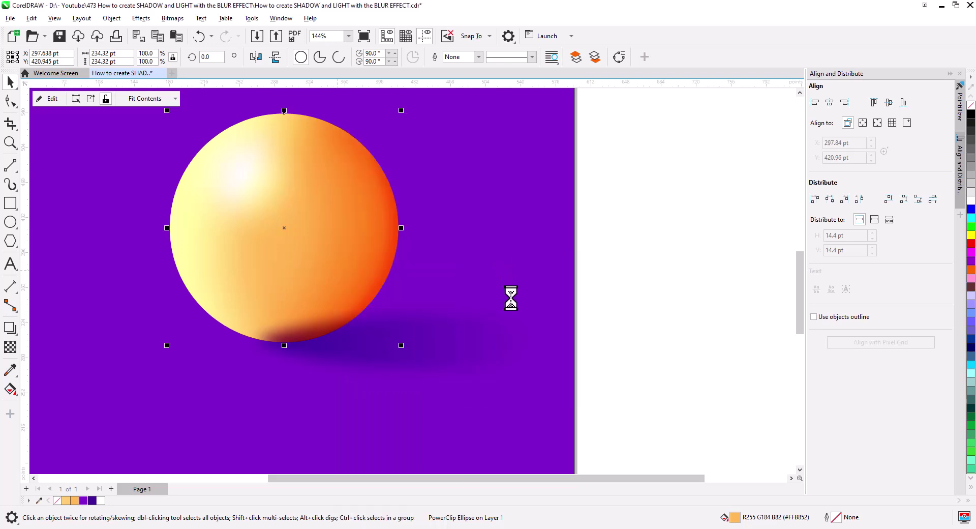
left_click(628, 342)
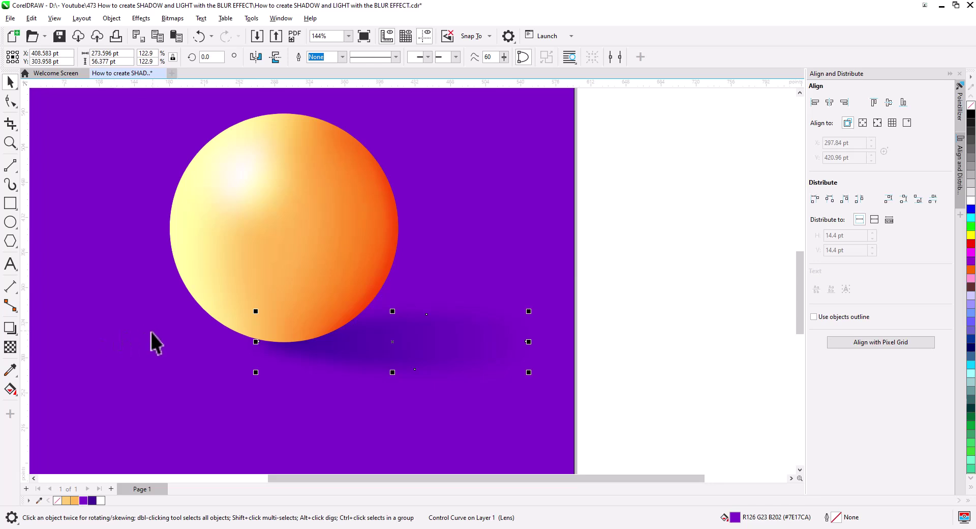
- Move the start of the shadow's fountain transparency to the right and level the gradient at 0°
left_click(10, 344)
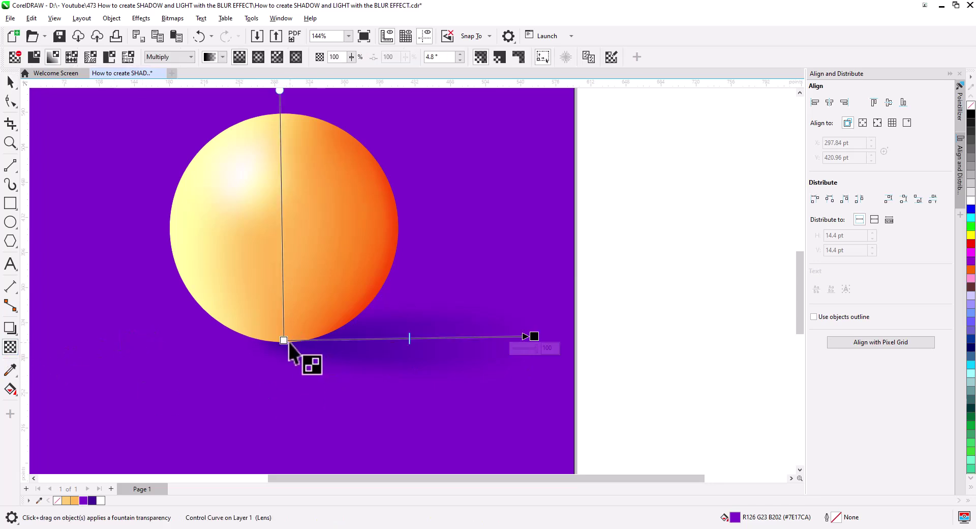
left_click_drag(291, 341, 360, 339)
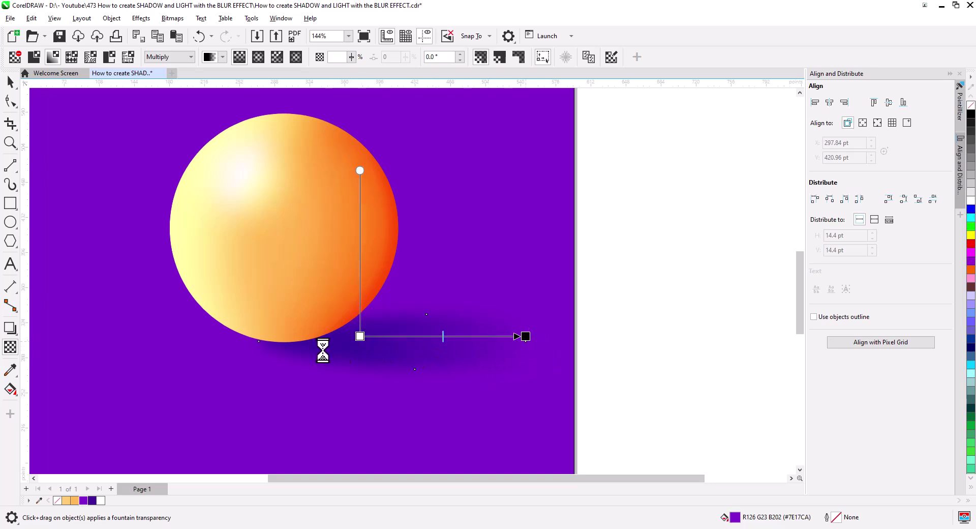
left_click(10, 82)
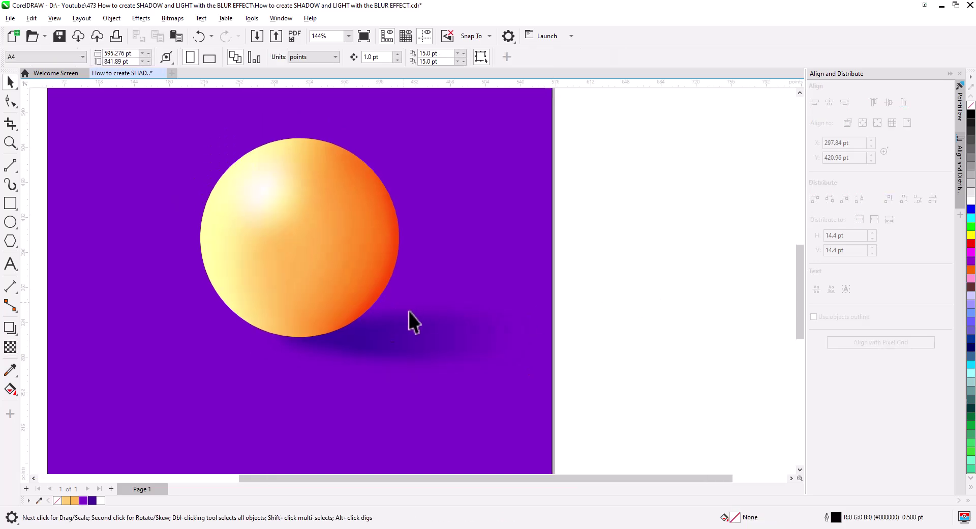
- Duplicate the cast shadow, scale the copy to about 50%, and move it left beneath the ball's base
left_click_drag(408, 310, 493, 343)
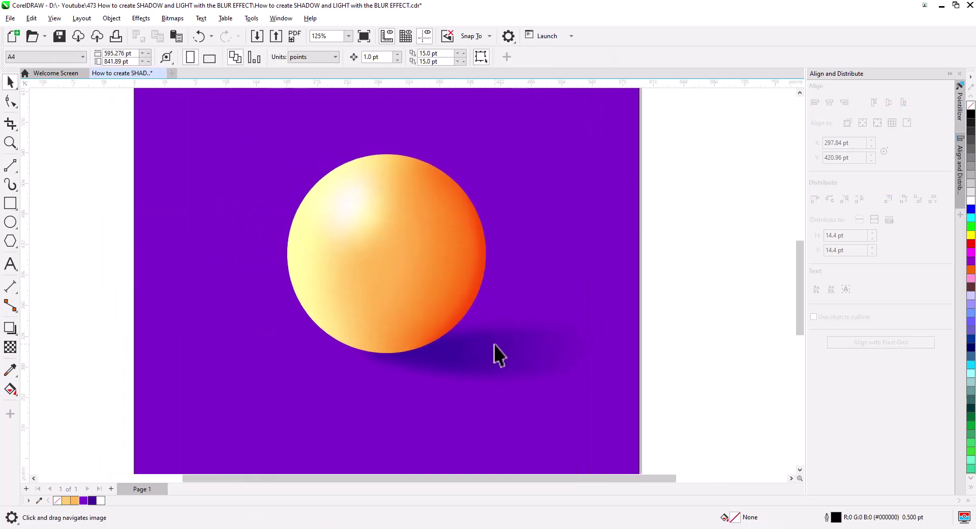
left_click(493, 343)
left_click(679, 382)
left_click(465, 367)
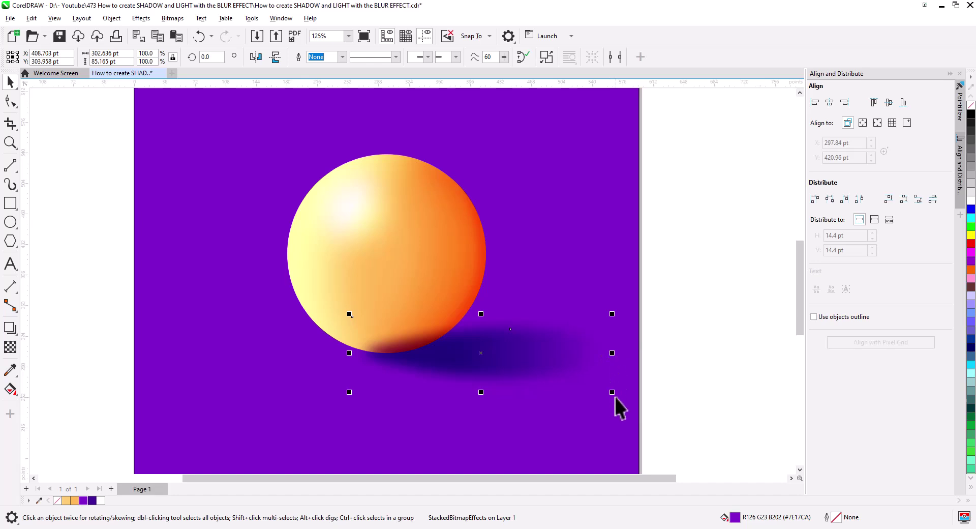
left_click_drag(614, 395, 554, 381)
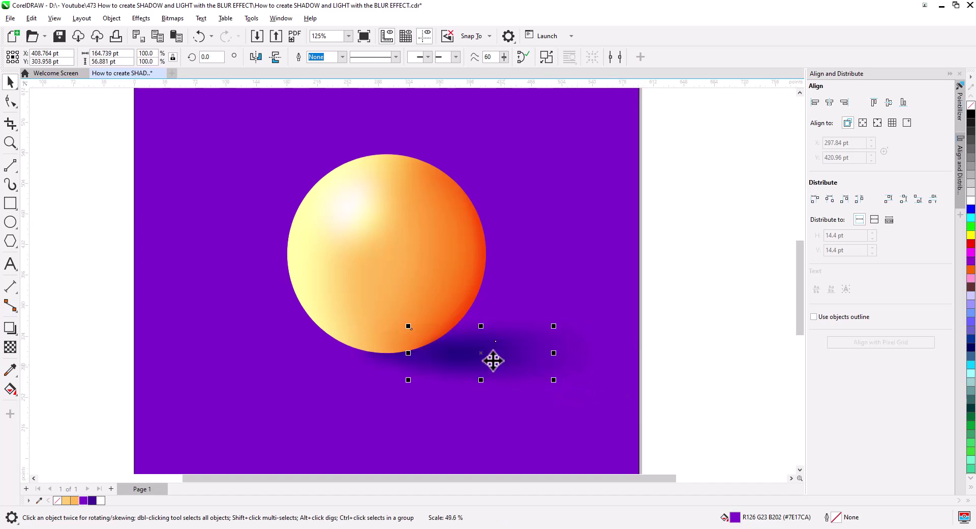
left_click_drag(482, 354, 418, 354)
- Bring the ball to the front of the page again, above the small shadow copy
left_click(427, 303)
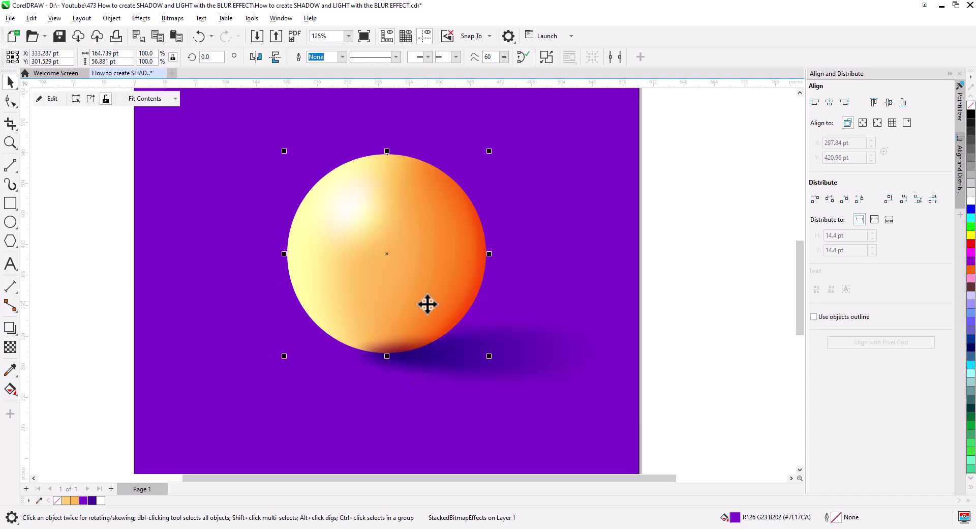
right_click(414, 280)
mouse_move(510, 263)
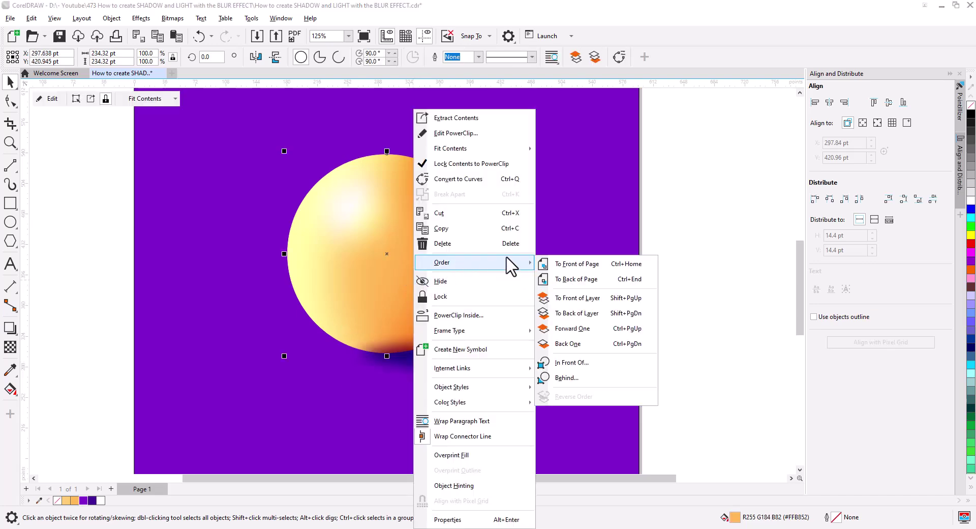
left_click(599, 264)
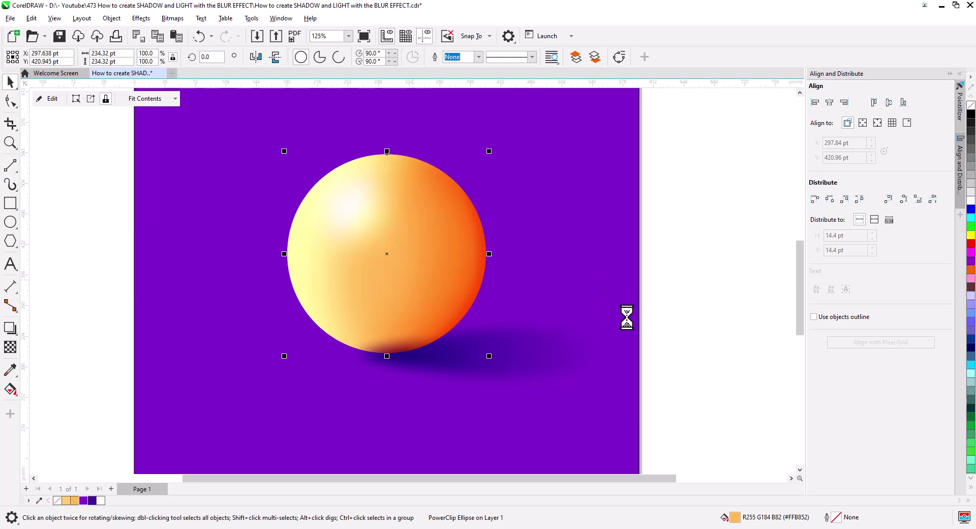
left_click(635, 387)
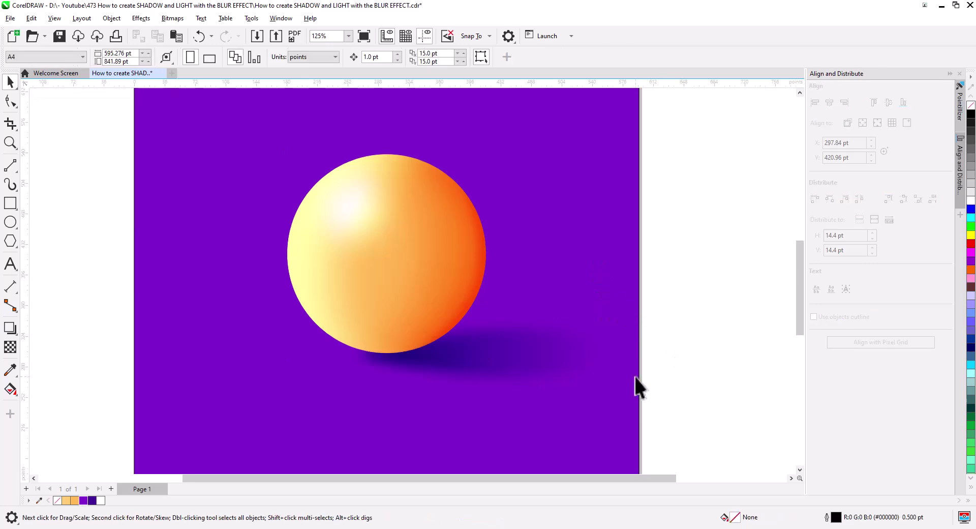
- Shift the small shadow copy slightly to the right under the ball and deselect it
left_click(430, 364)
left_click_drag(428, 362, 436, 363)
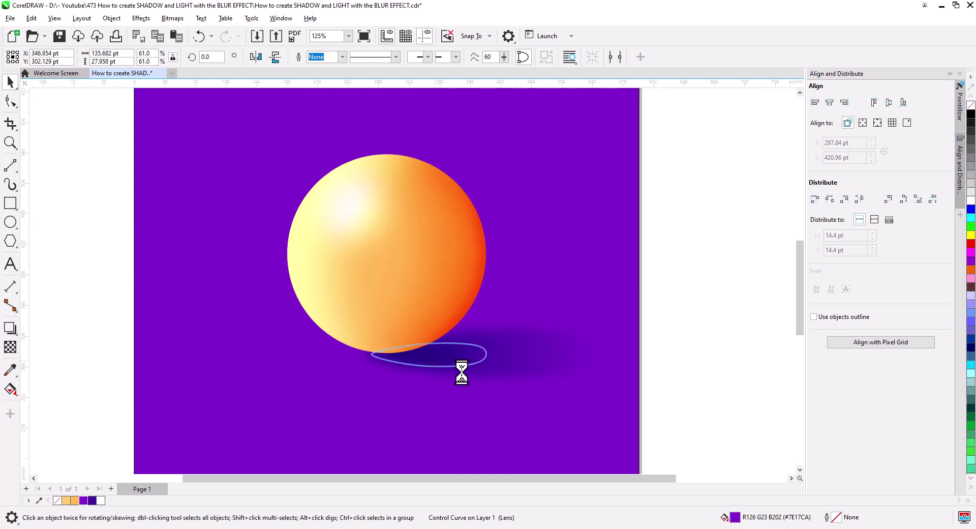
key("Escape")
scroll(496, 353, "down", 2)
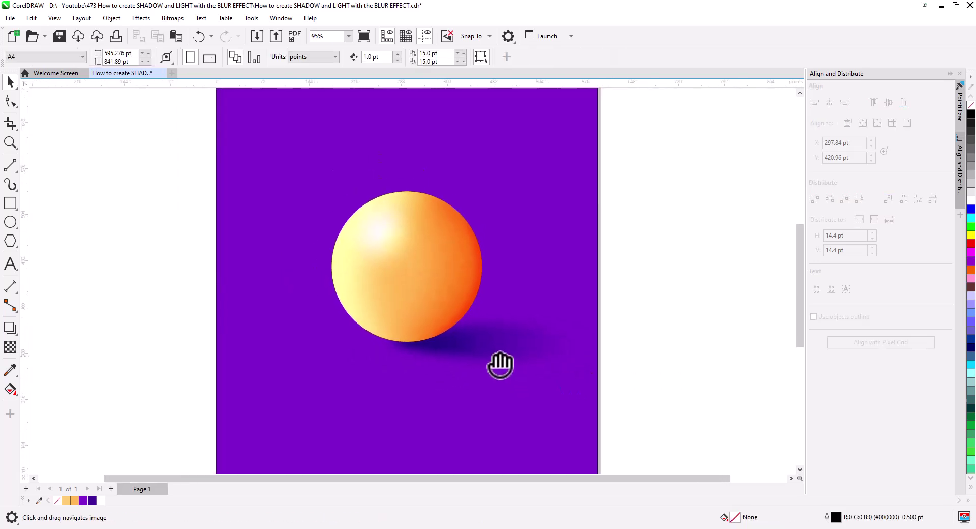